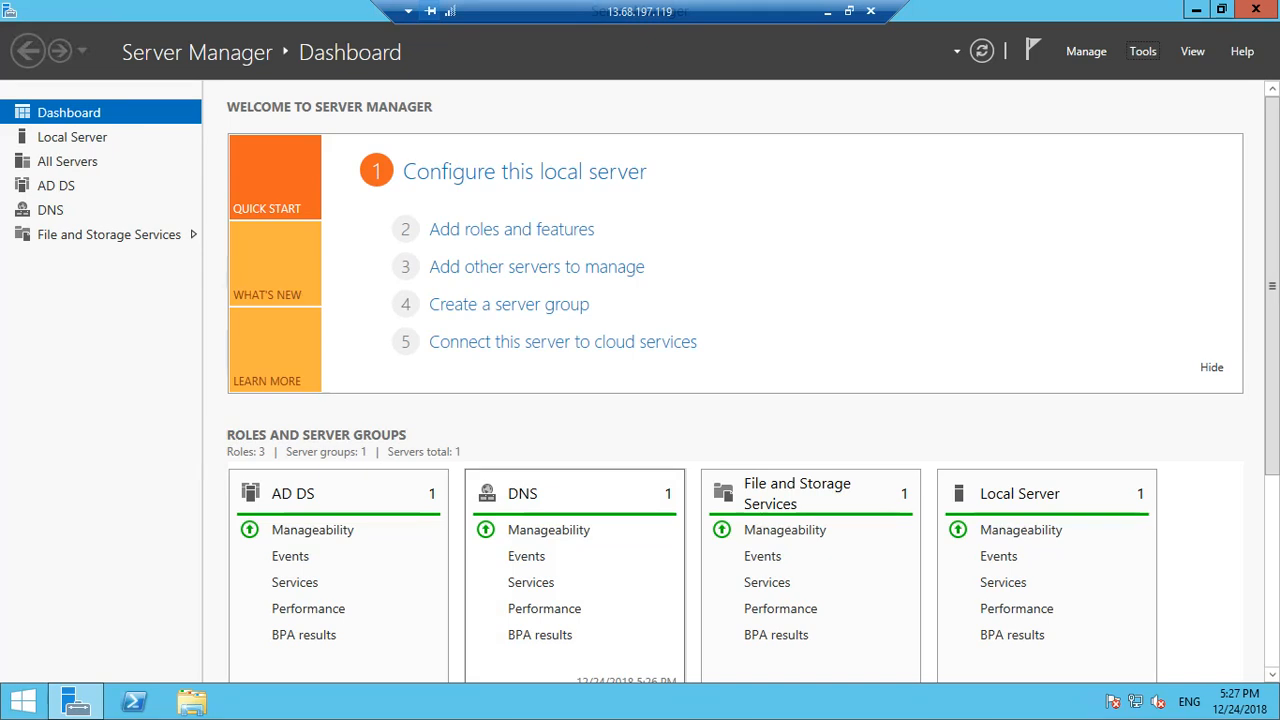
Step: Open Active Directory Users and Computers maximized and show the contents of the Users container in TechyDev.com
key(alt+t)
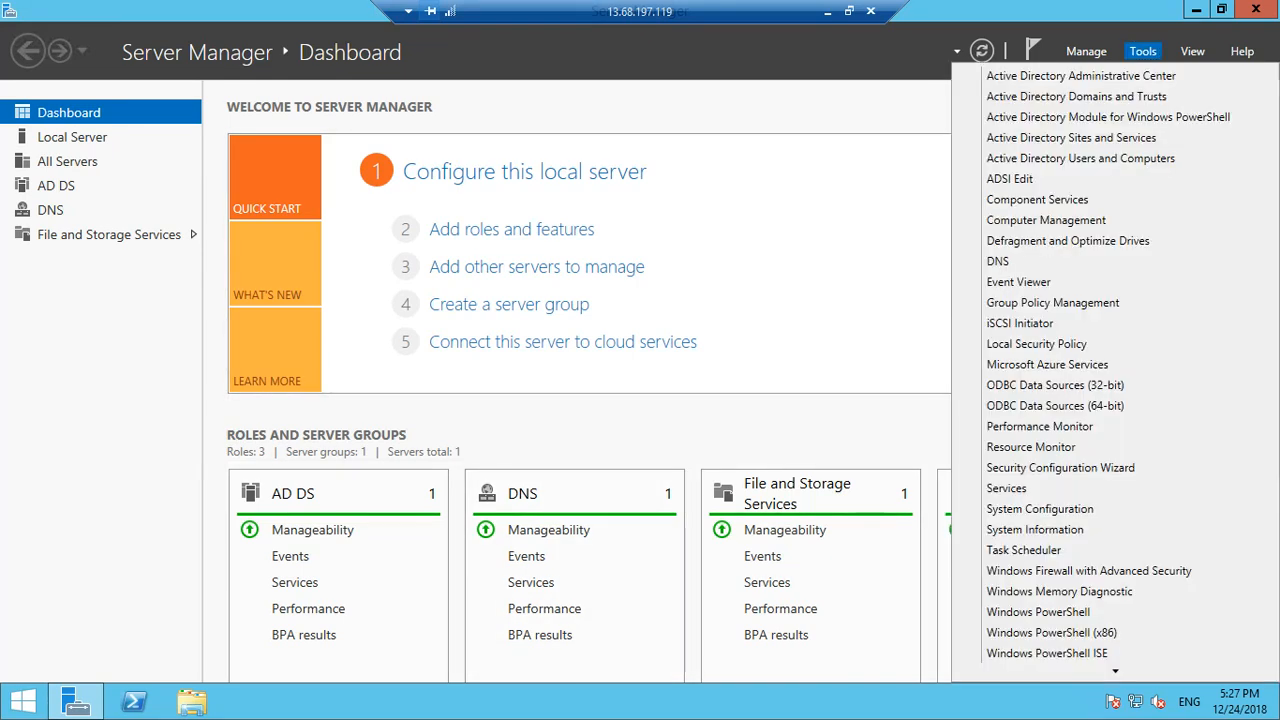
key(Return)
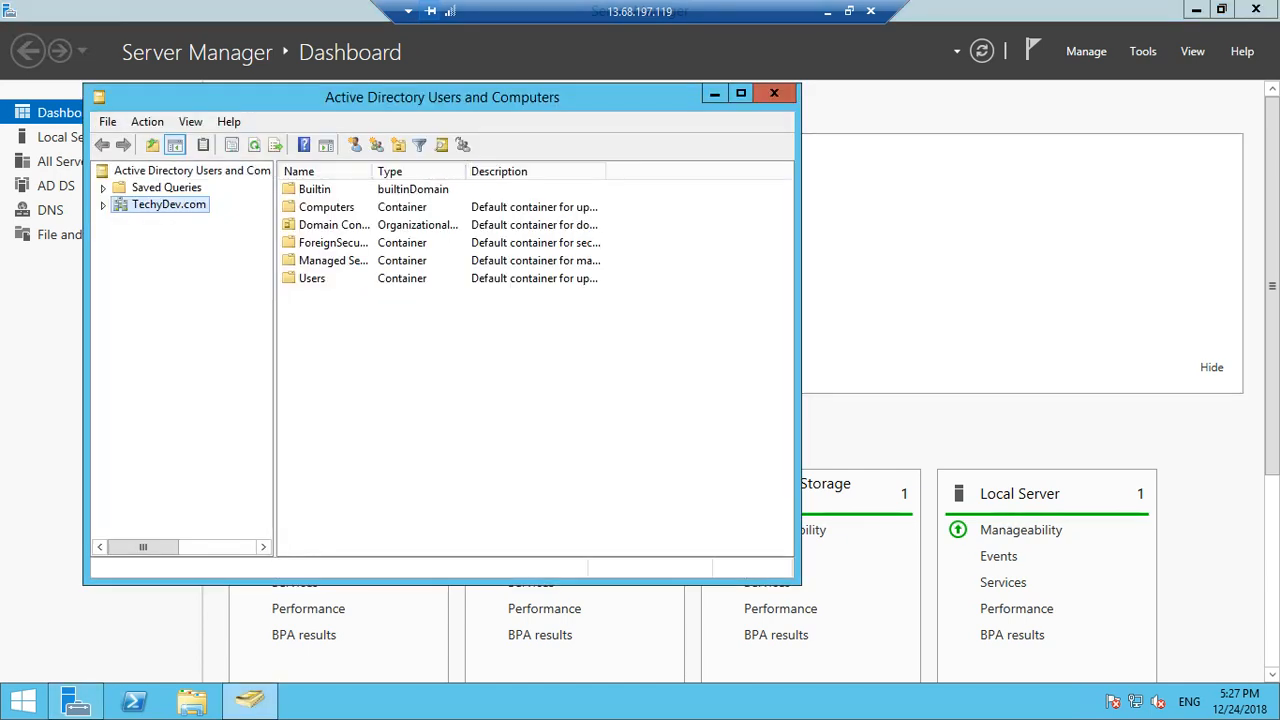
key(super+Up)
key(Right)
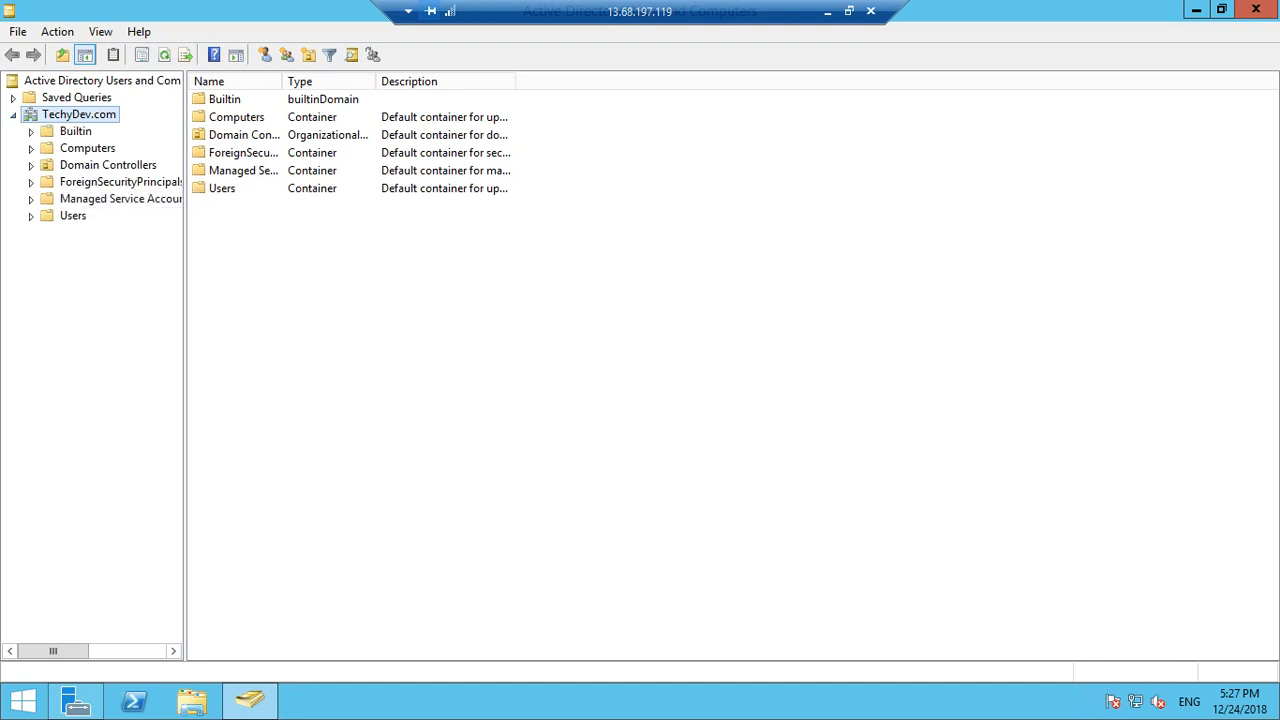
click(72, 215)
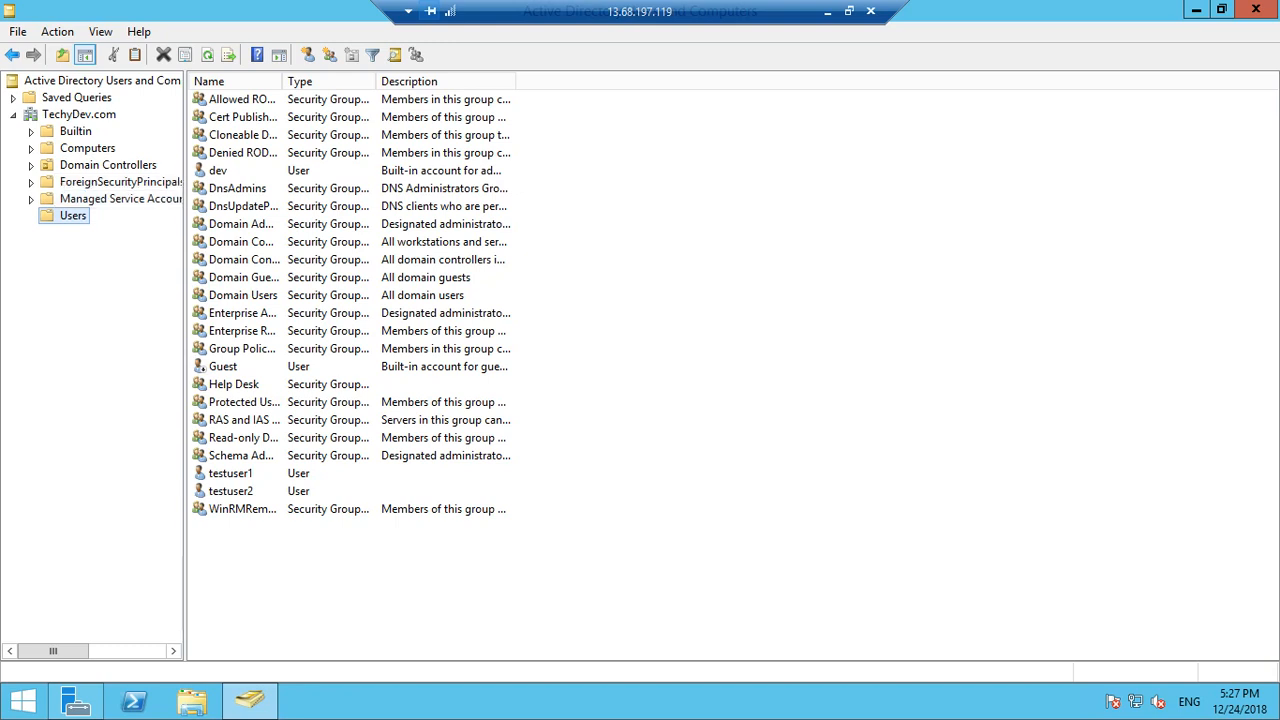
Step: Check the member list in the Help Desk group's properties, then close the properties
click(234, 384)
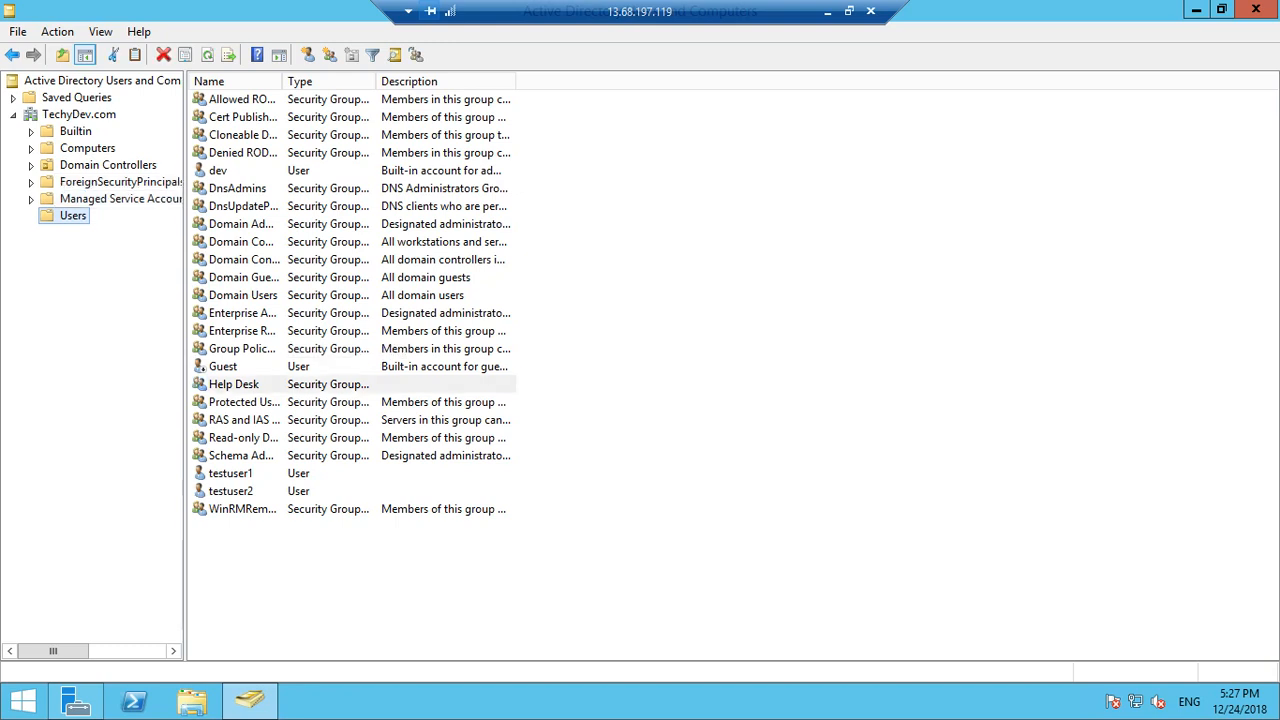
click(234, 384)
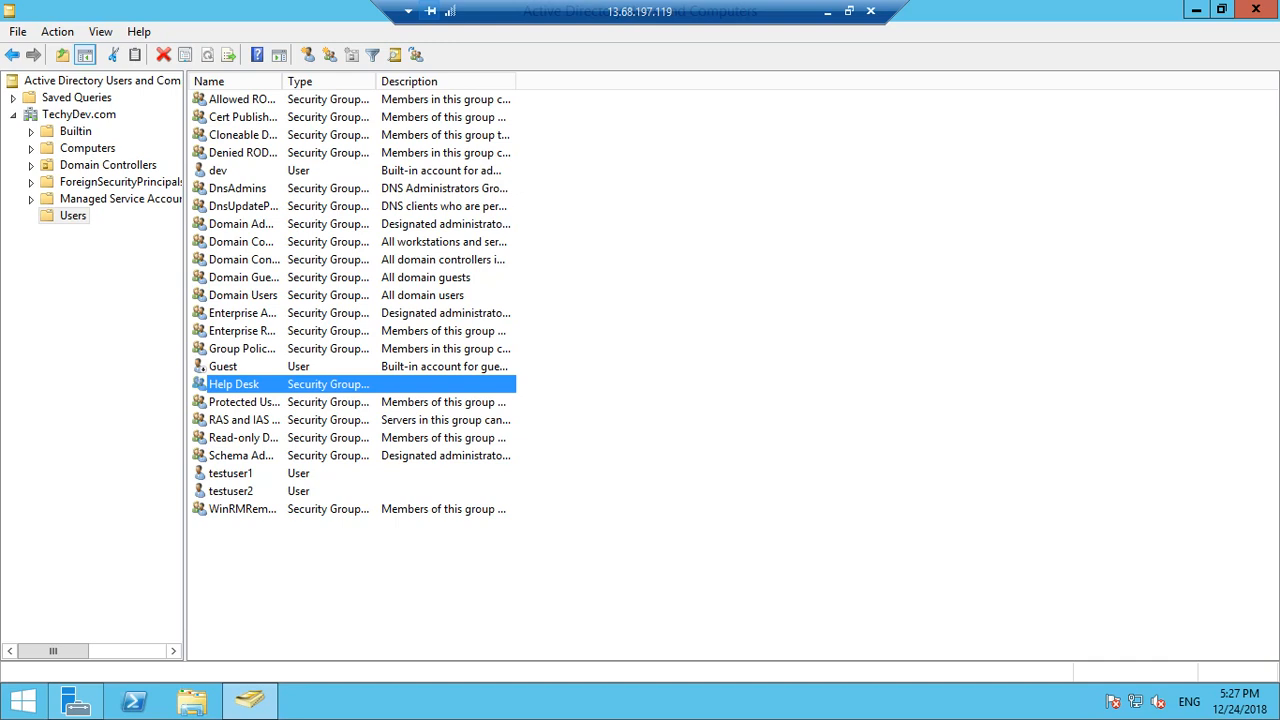
double_click(234, 384)
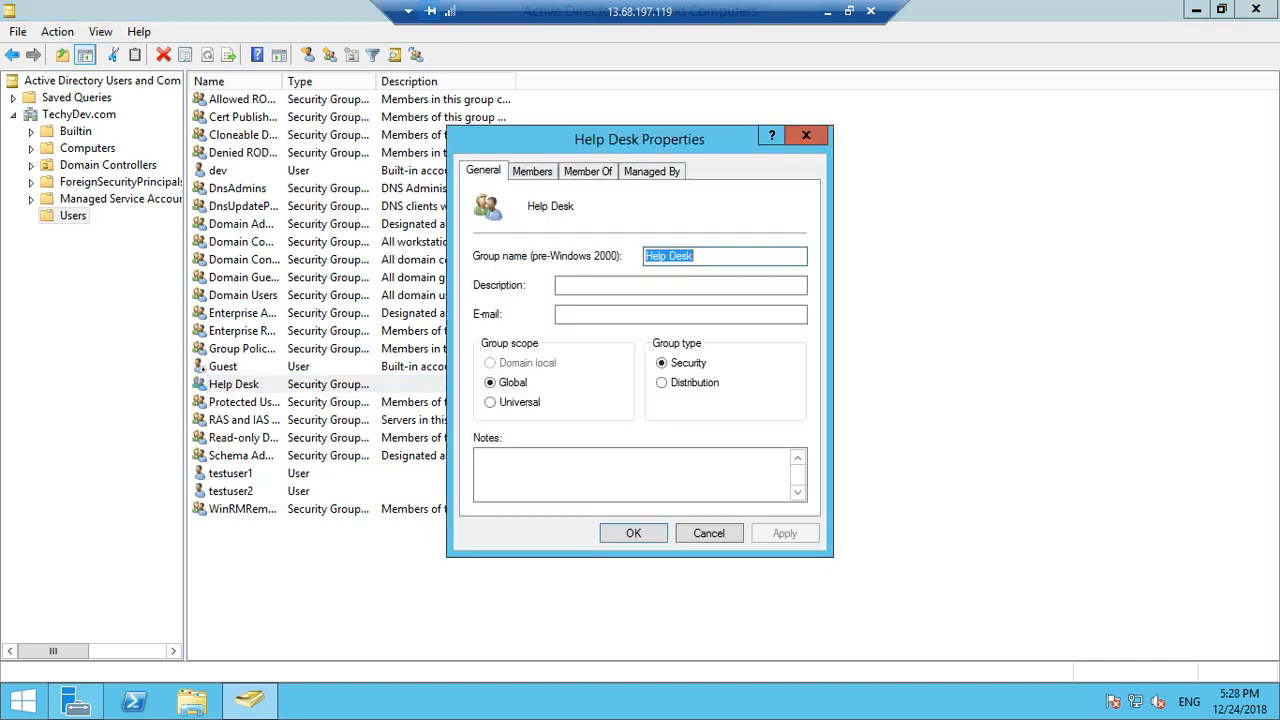
click(532, 171)
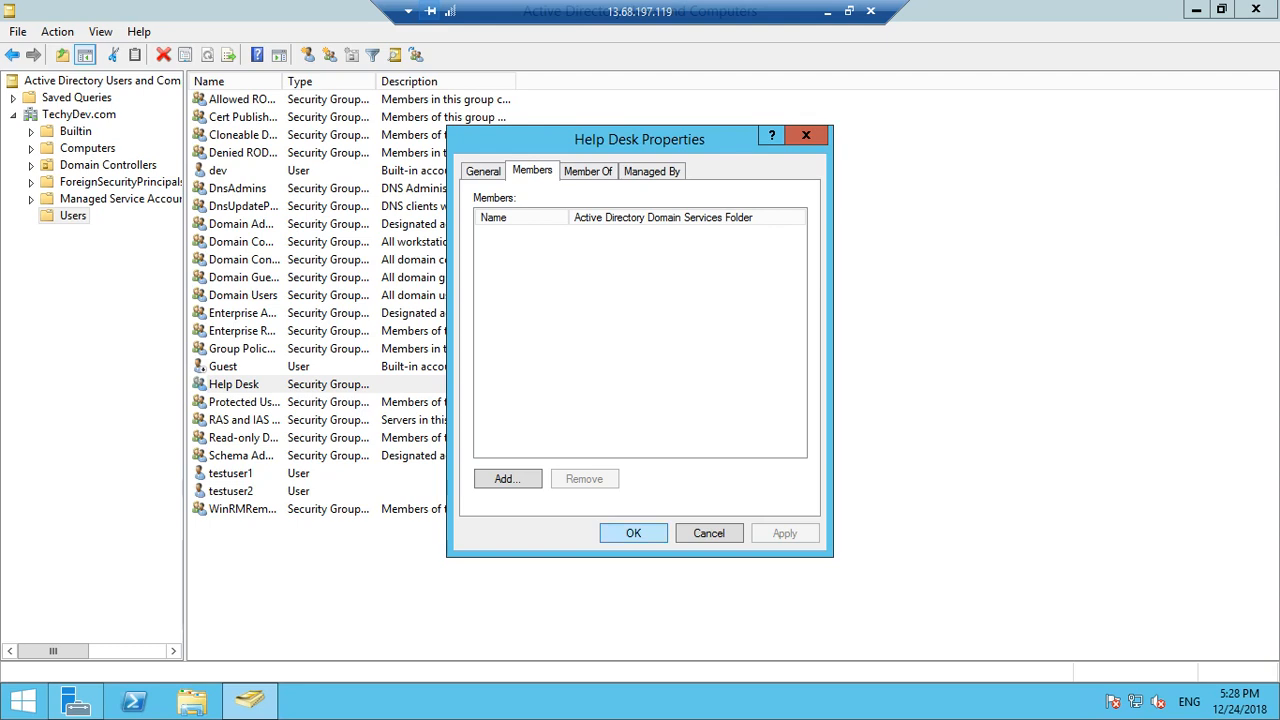
click(633, 533)
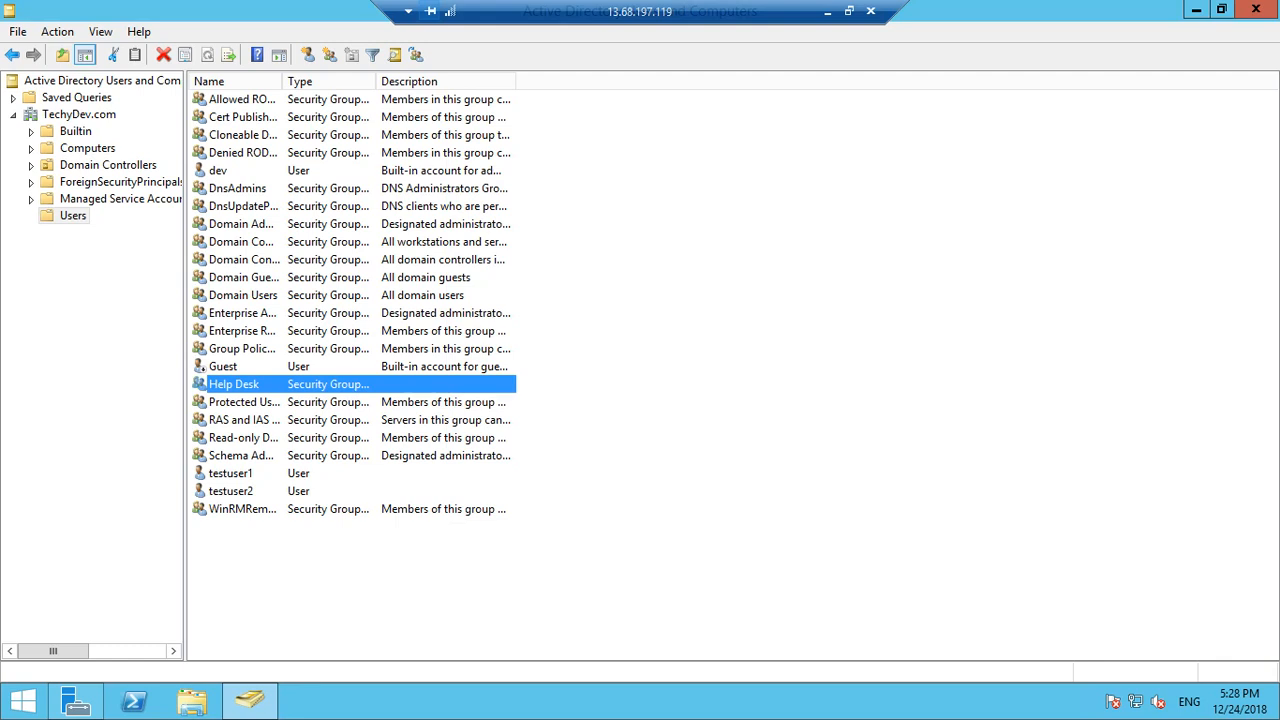
Step: Locate the testuser1 and testuser2 accounts and the Help Desk group in the Users container
click(231, 473)
click(231, 491)
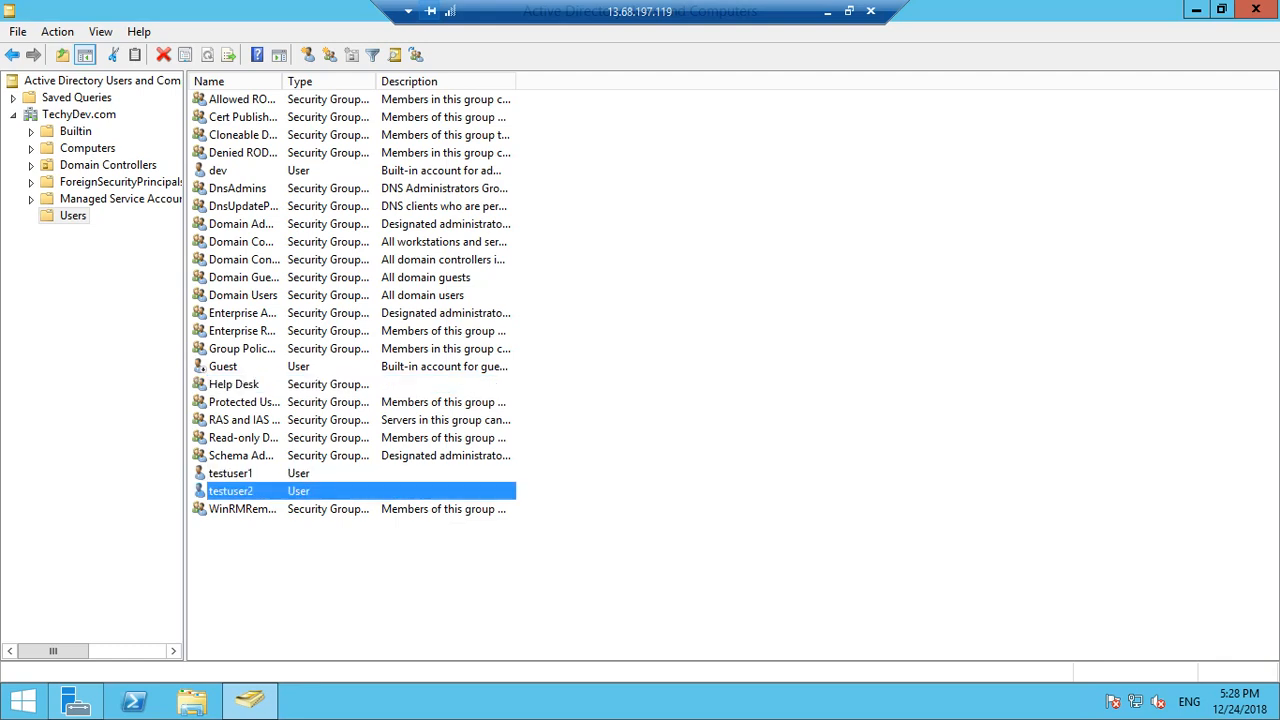
click(234, 384)
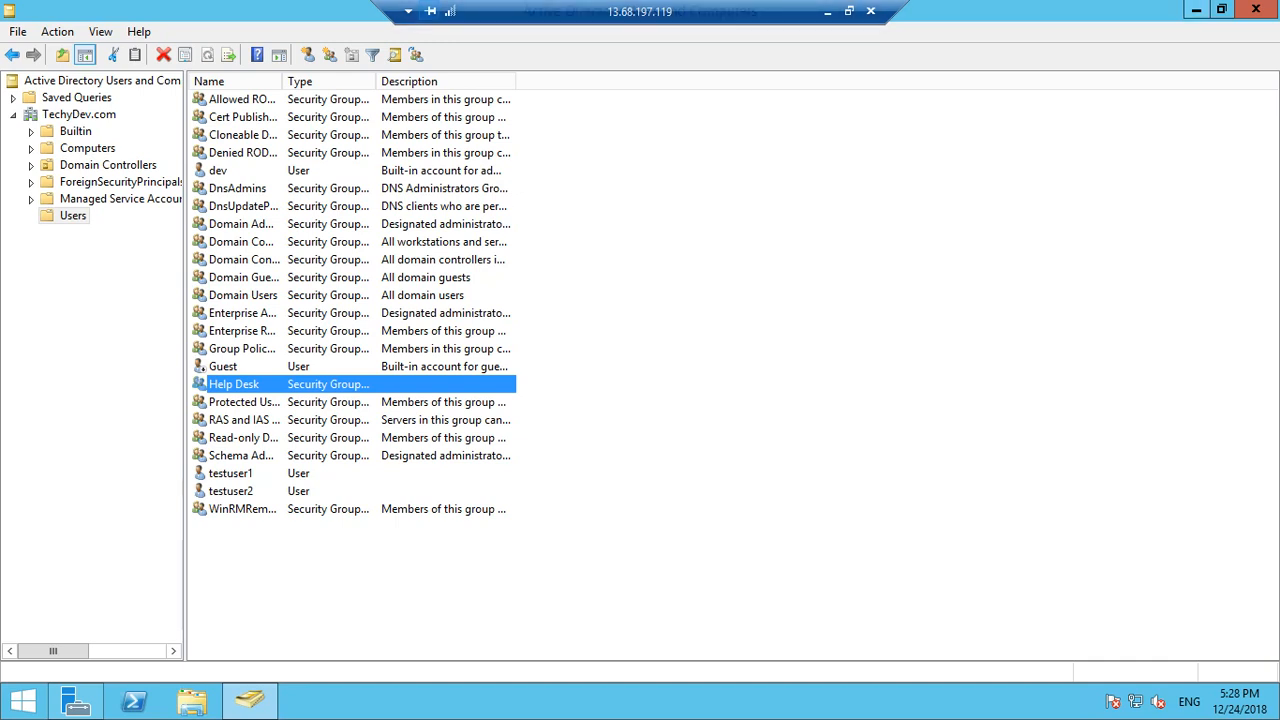
Step: Minimize Active Directory Users and Computers and open the Group Policy Management console from Server Manager, maximized
click(1196, 9)
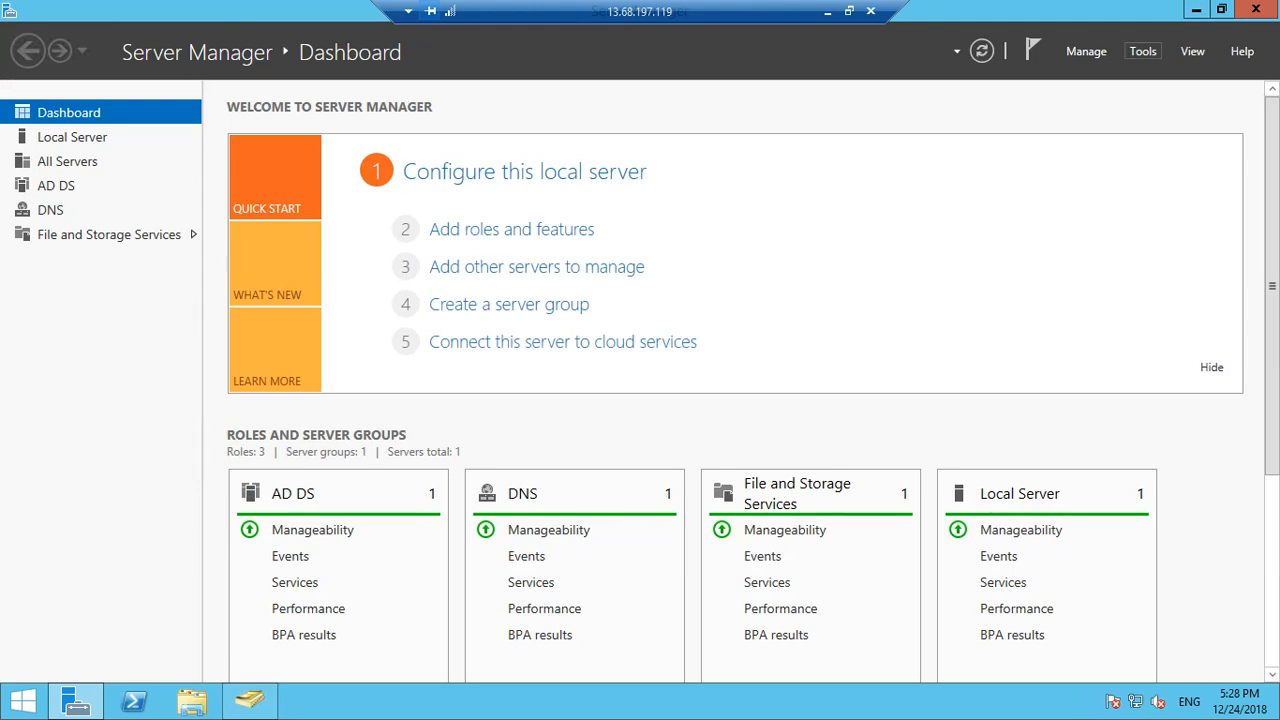
click(1143, 51)
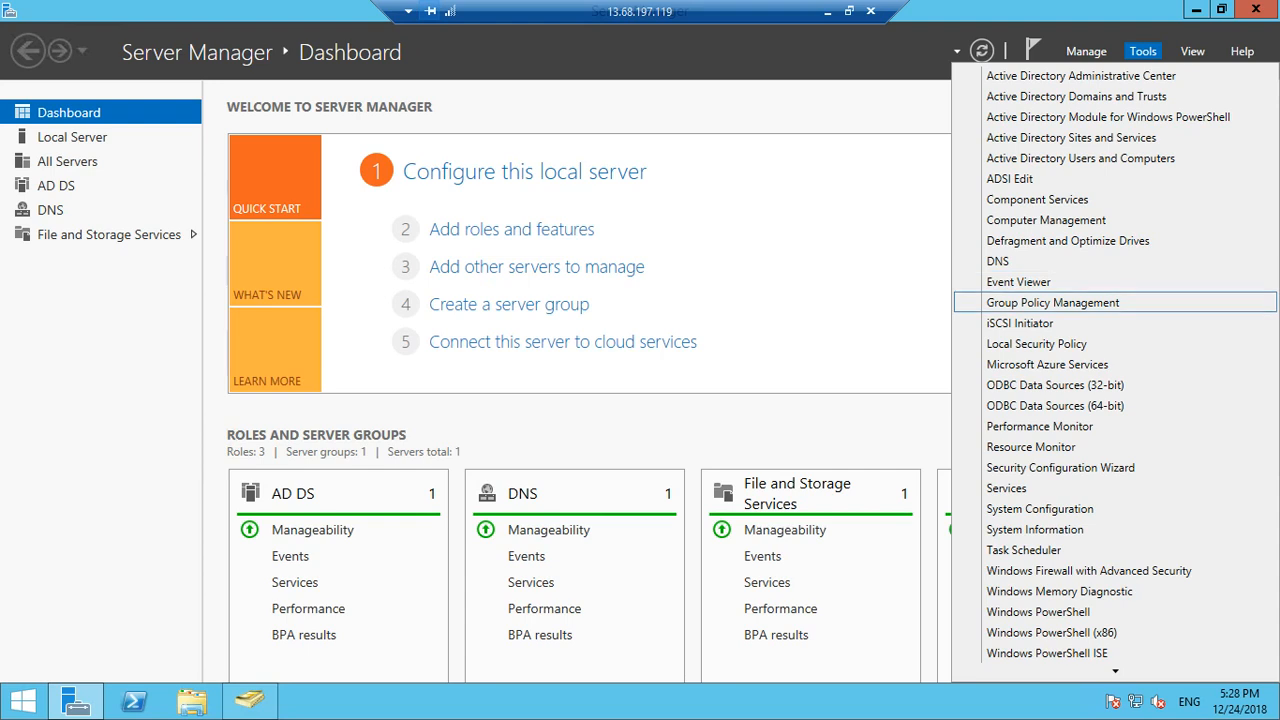
key(Return)
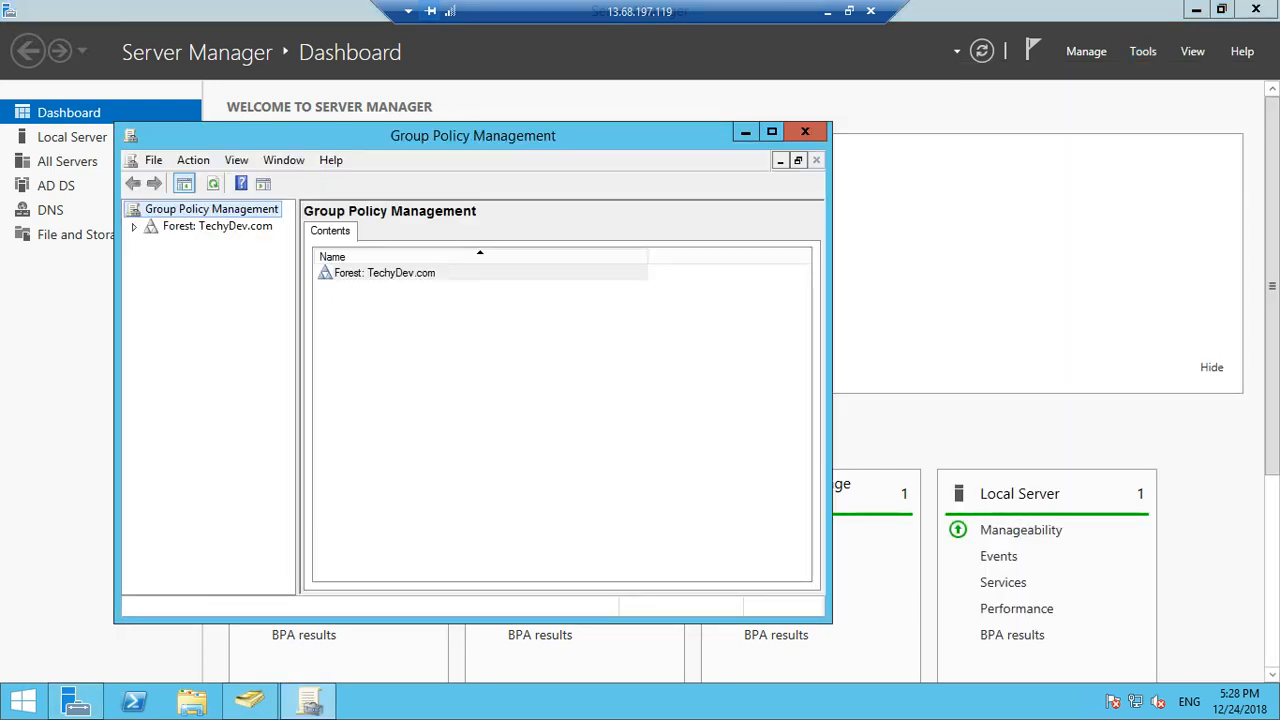
key(super+Up)
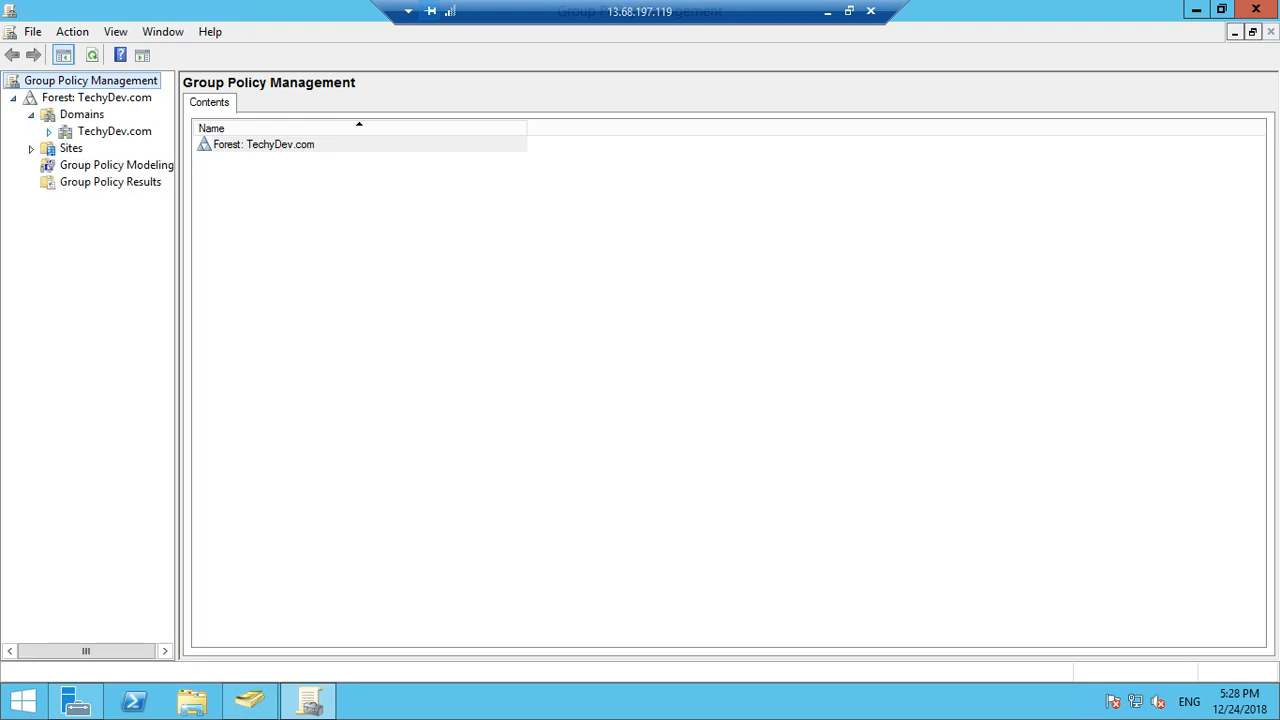
Step: Open the Default Domain Policy of the TechyDev.com domain for editing in a maximized editor window
click(49, 132)
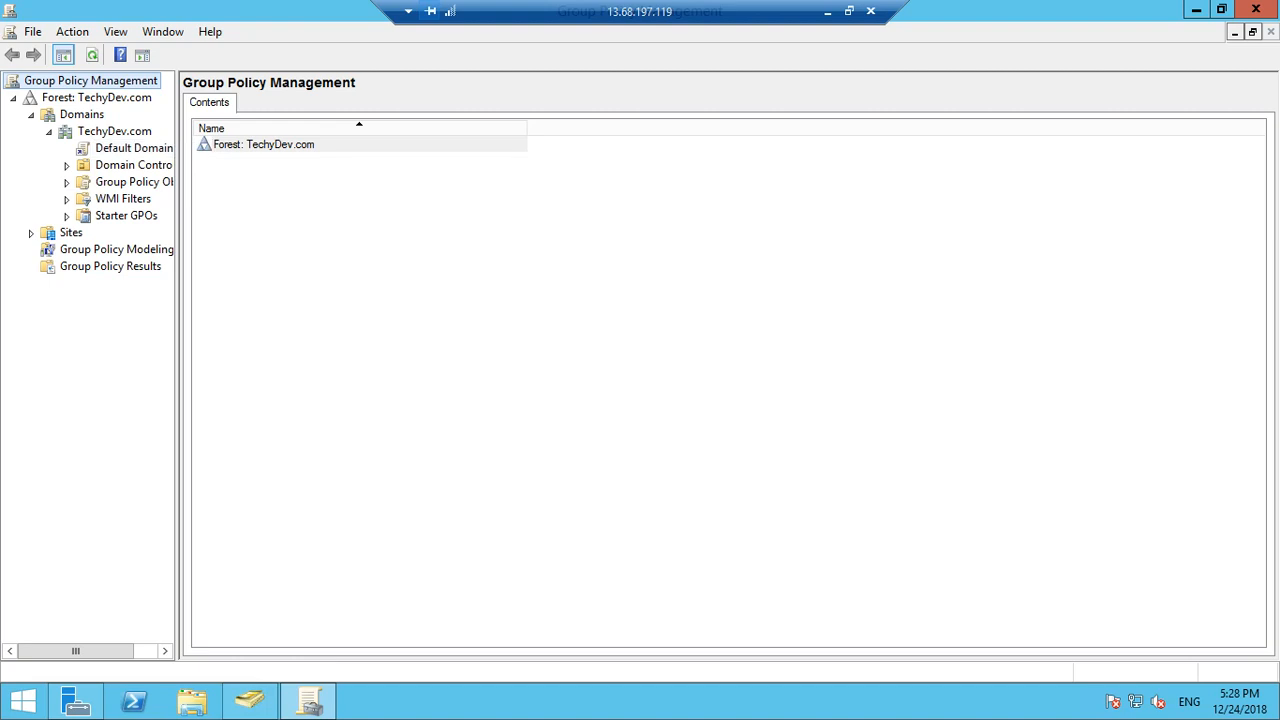
right_click(145, 149)
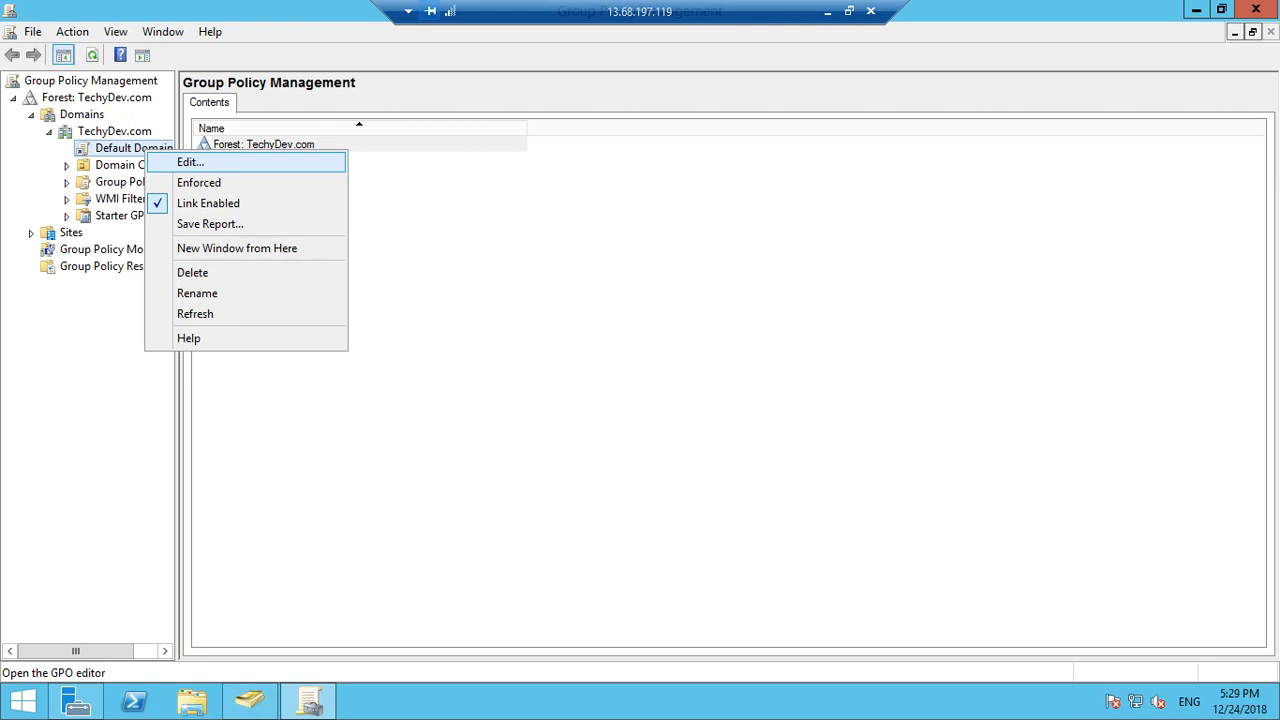
click(190, 162)
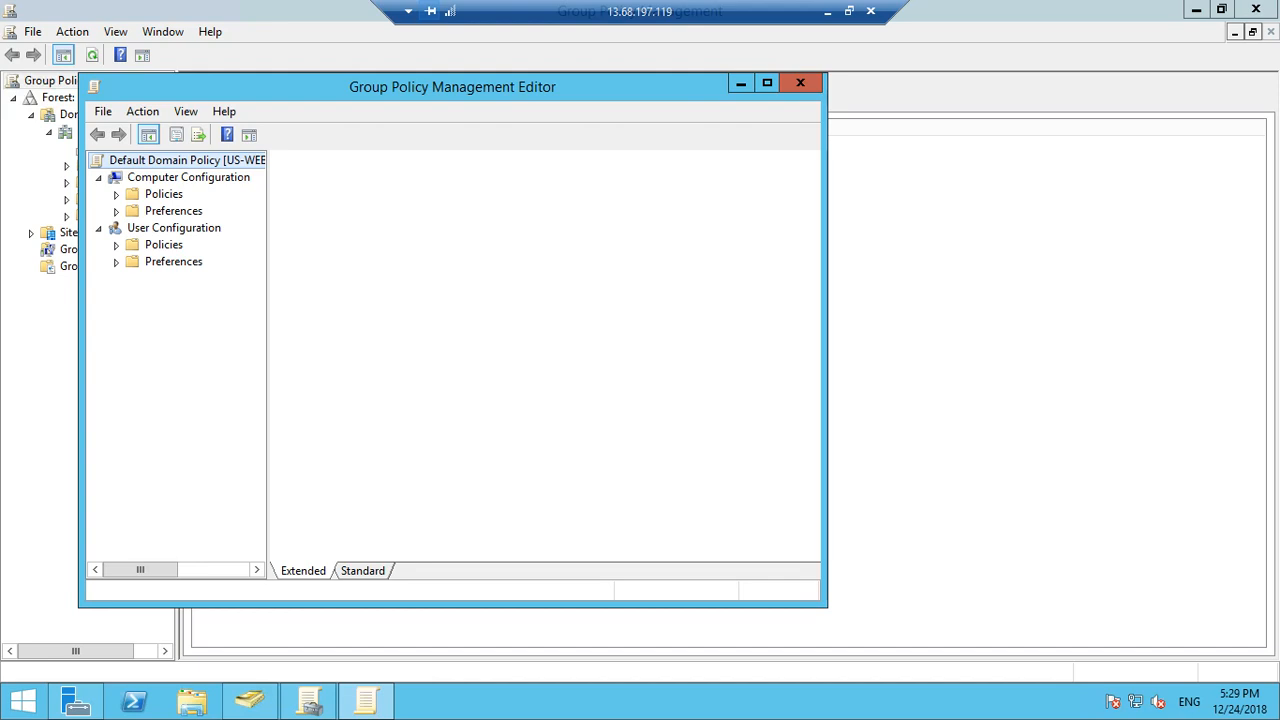
click(767, 83)
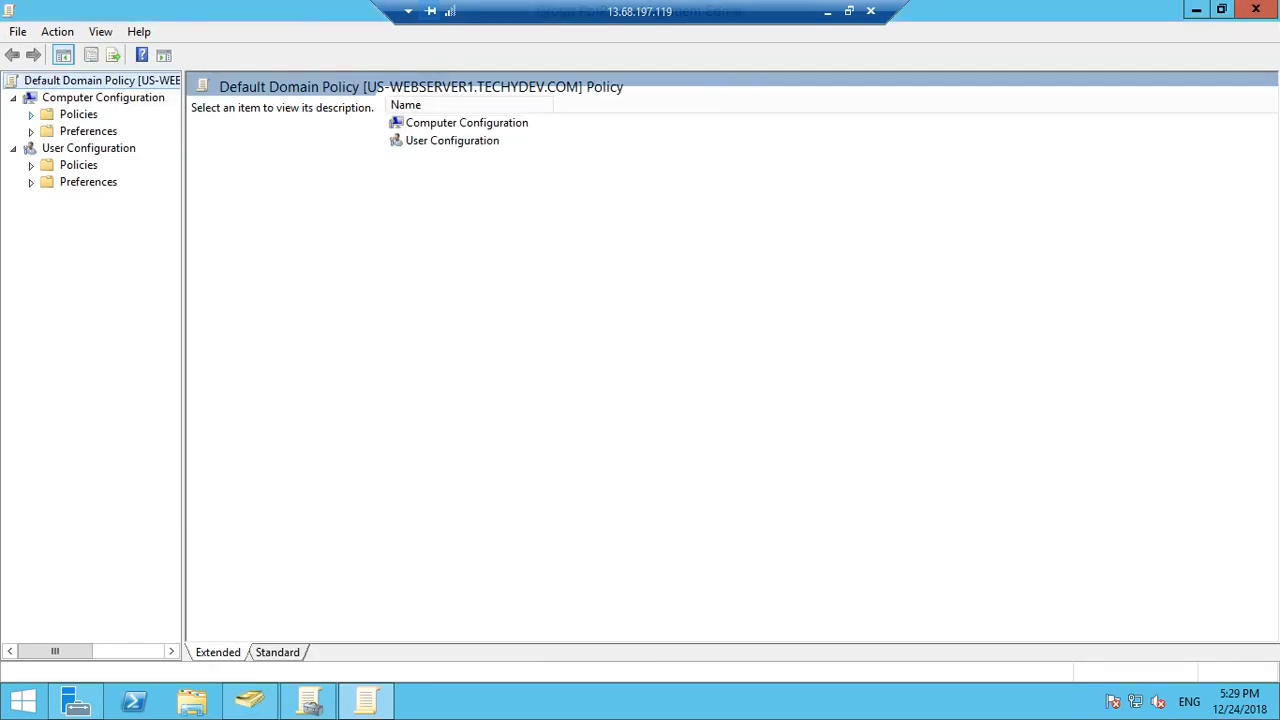
Step: Show the Restricted Groups node within the Security Settings of the Computer Configuration policies' Windows Settings
click(31, 115)
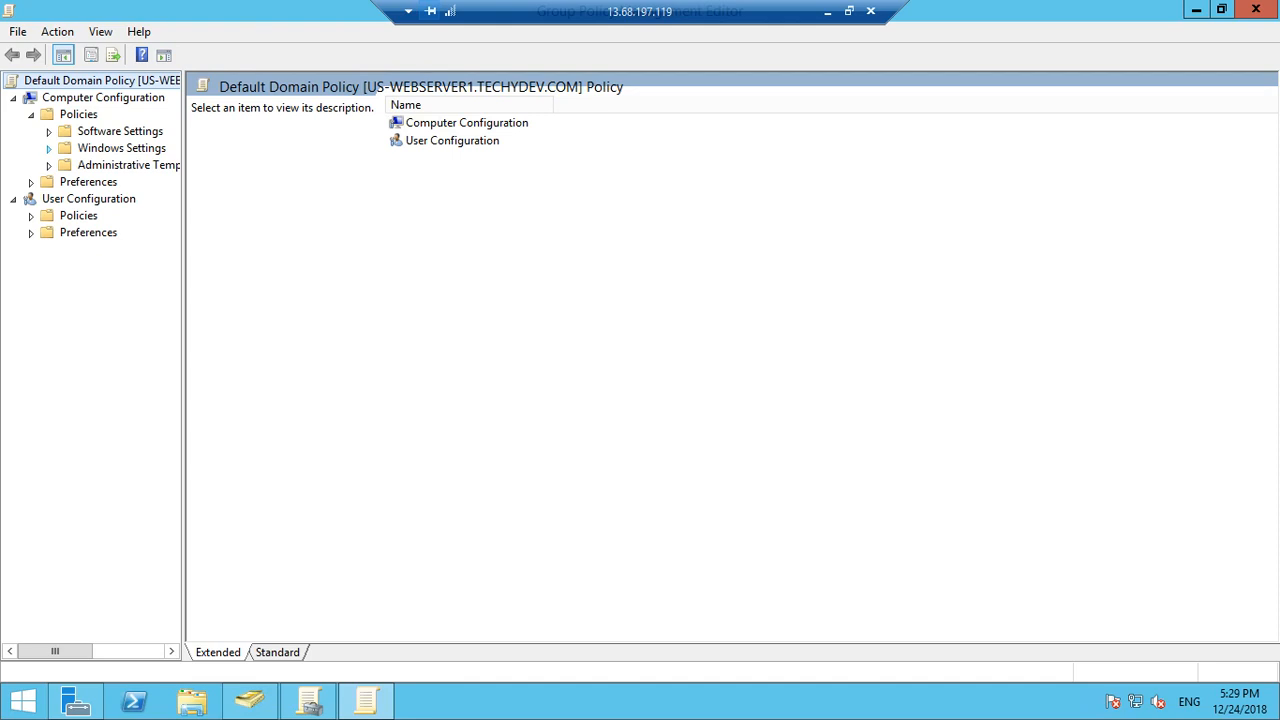
click(49, 148)
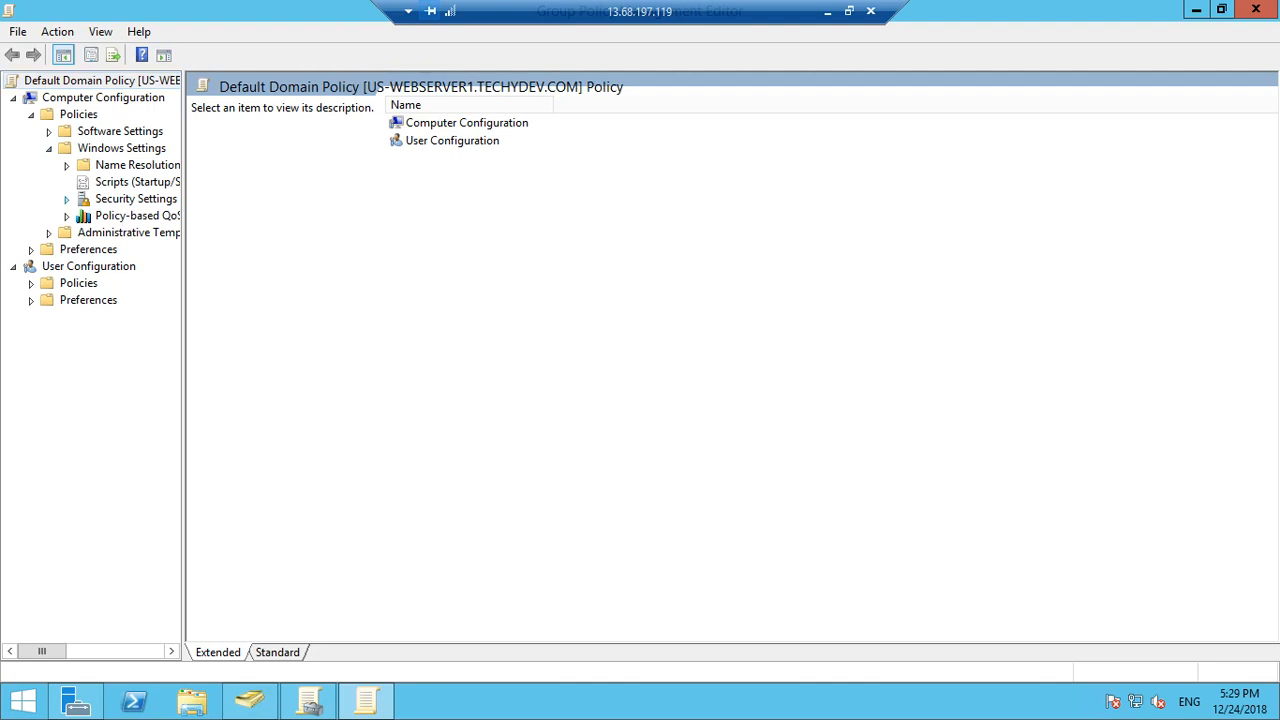
click(67, 199)
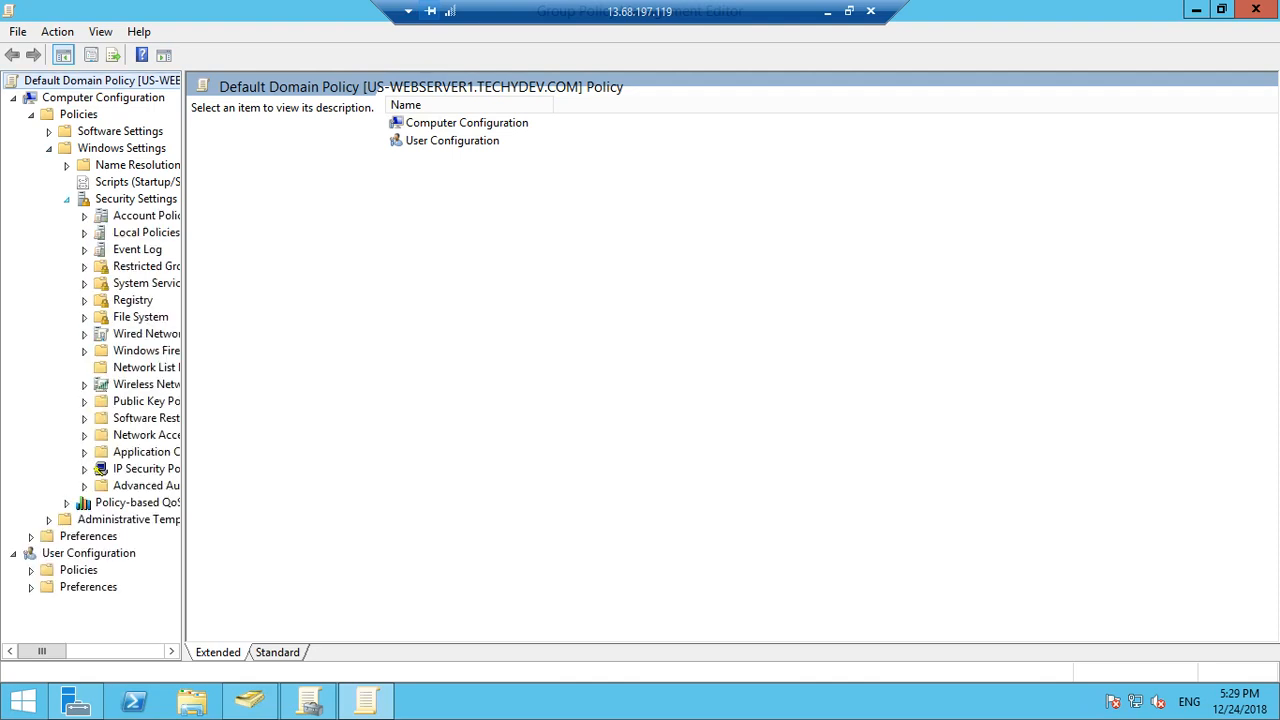
click(140, 266)
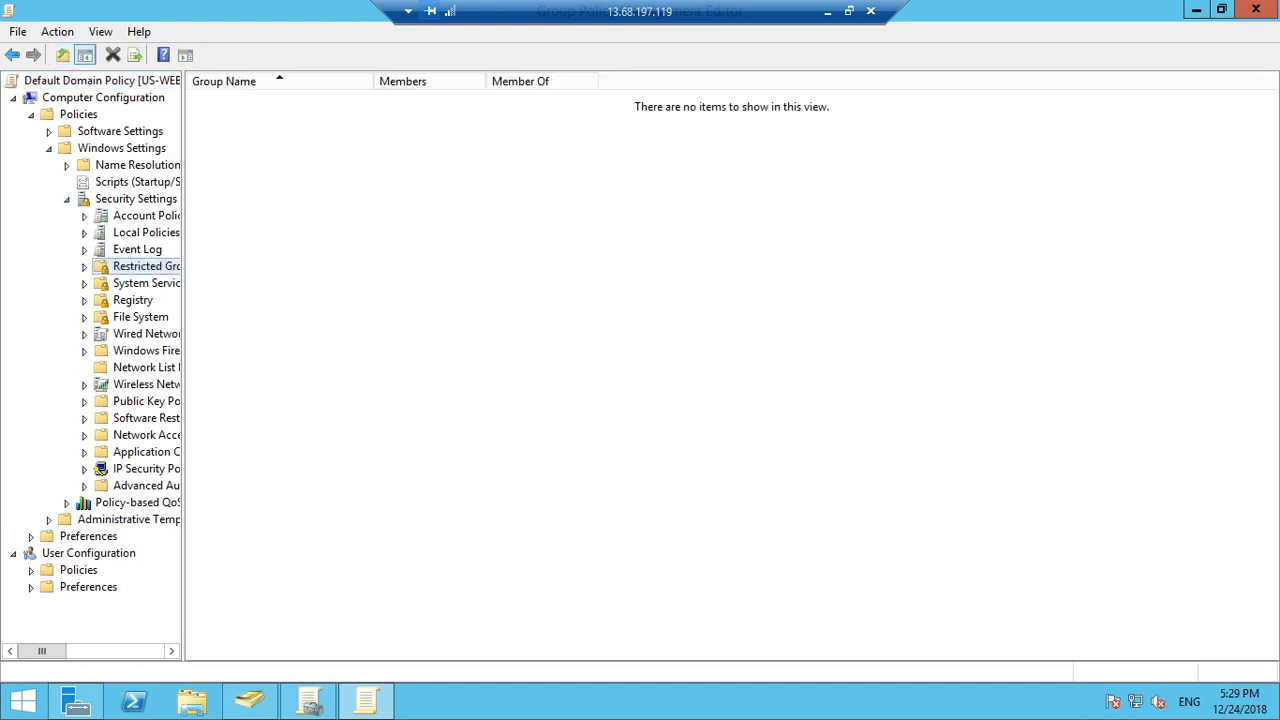
Step: Add the Help Desk group from the TechyDev.com domain to the restricted groups
right_click(306, 230)
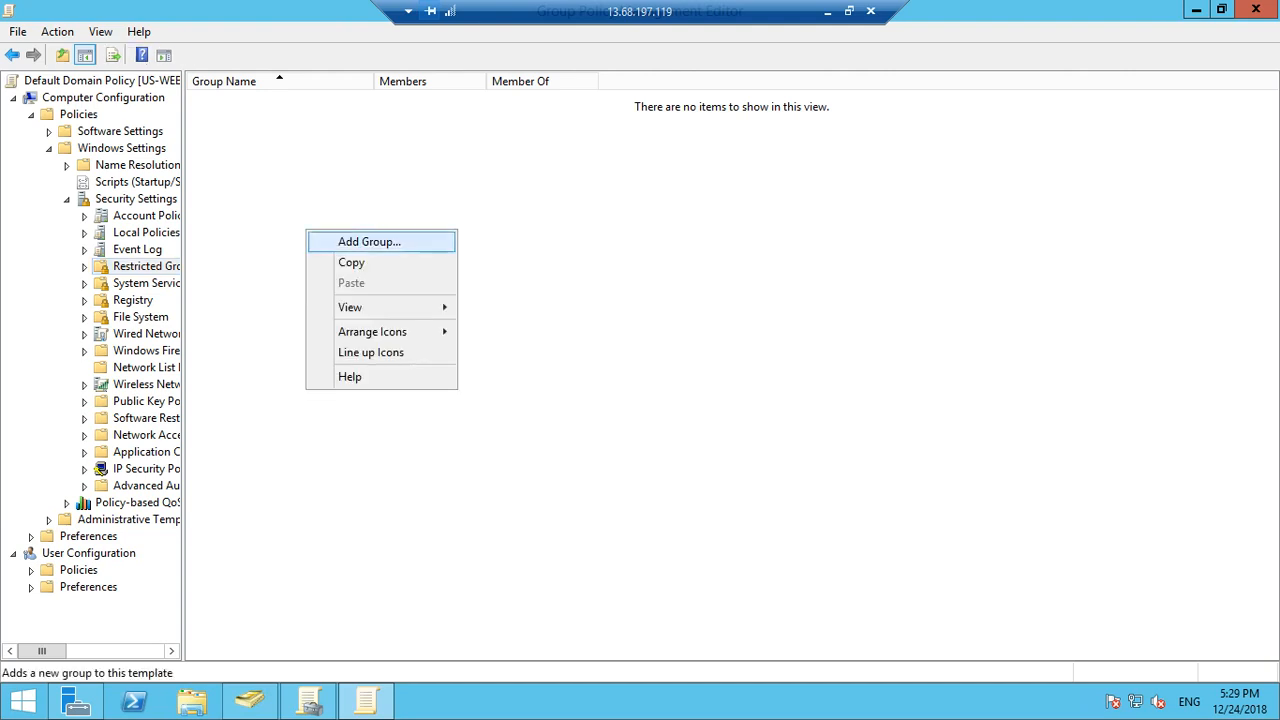
click(369, 242)
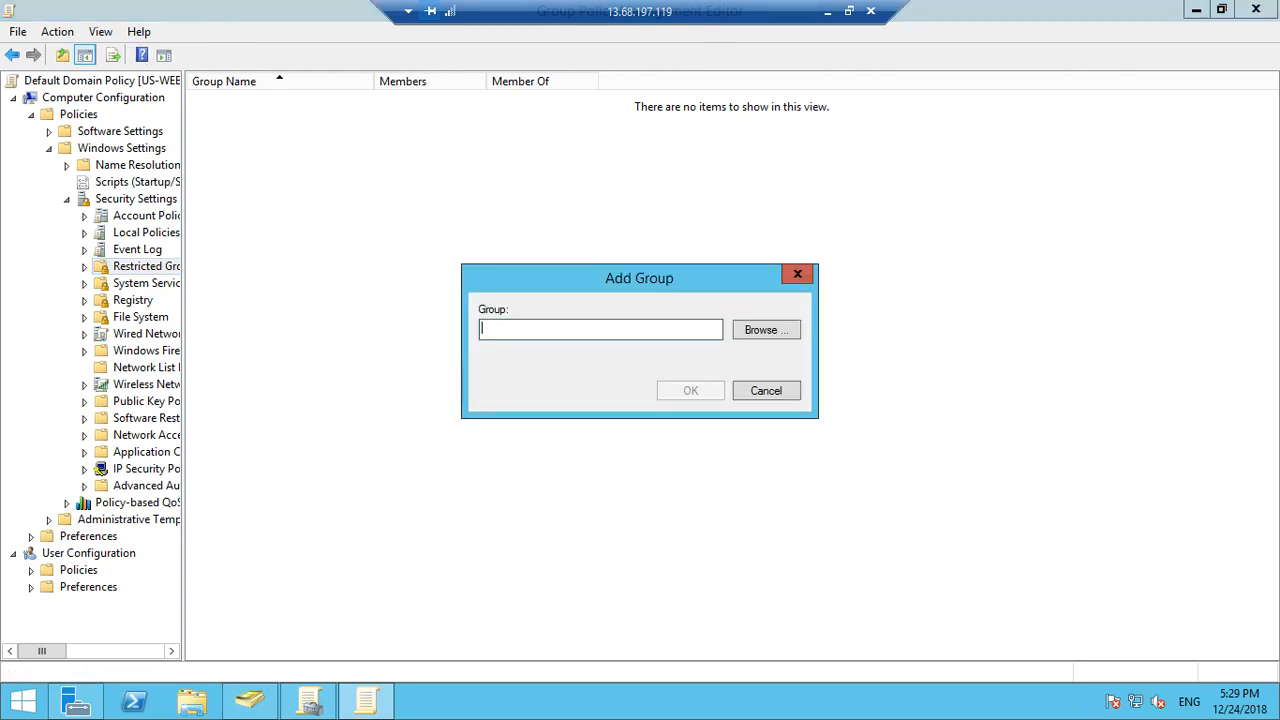
click(766, 330)
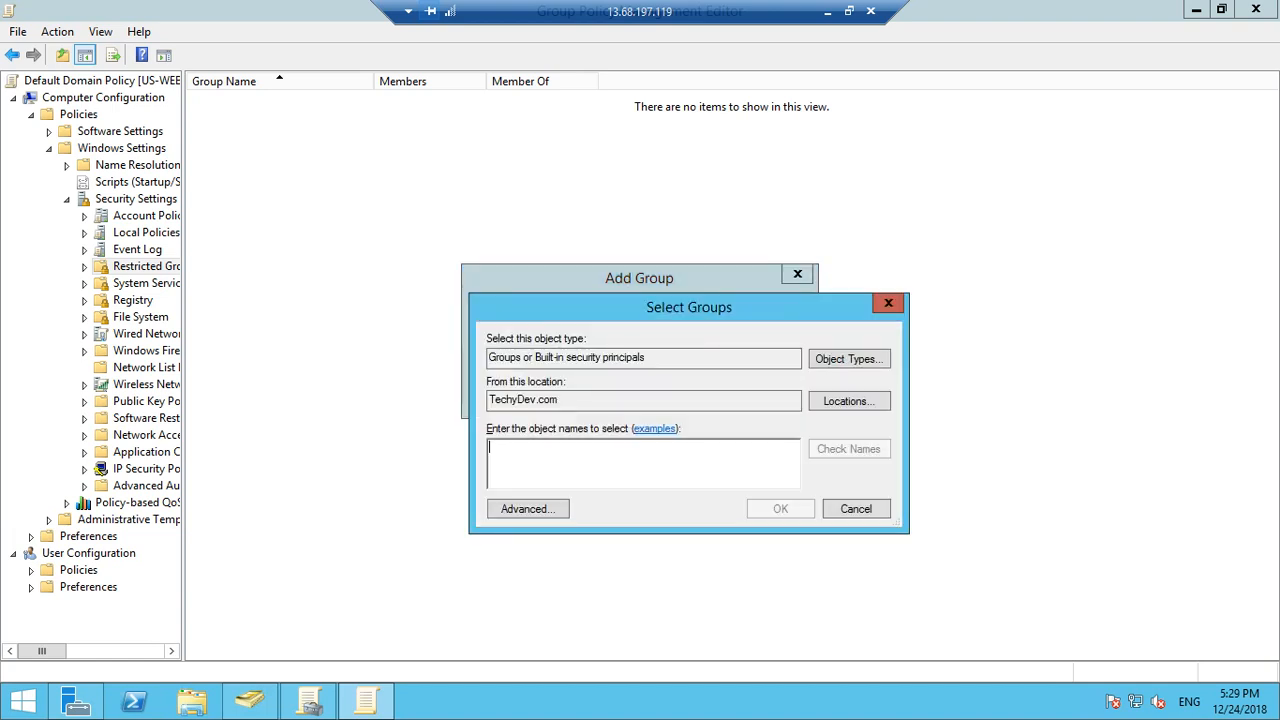
text(help)
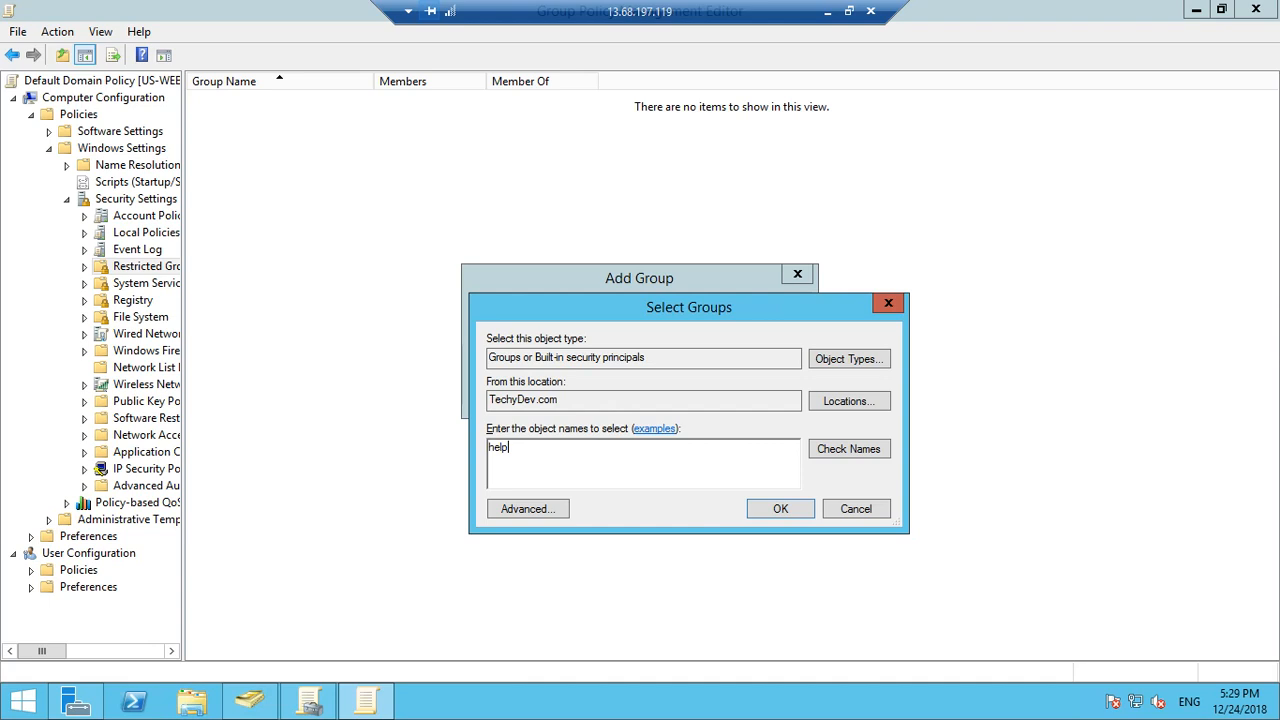
key(Return)
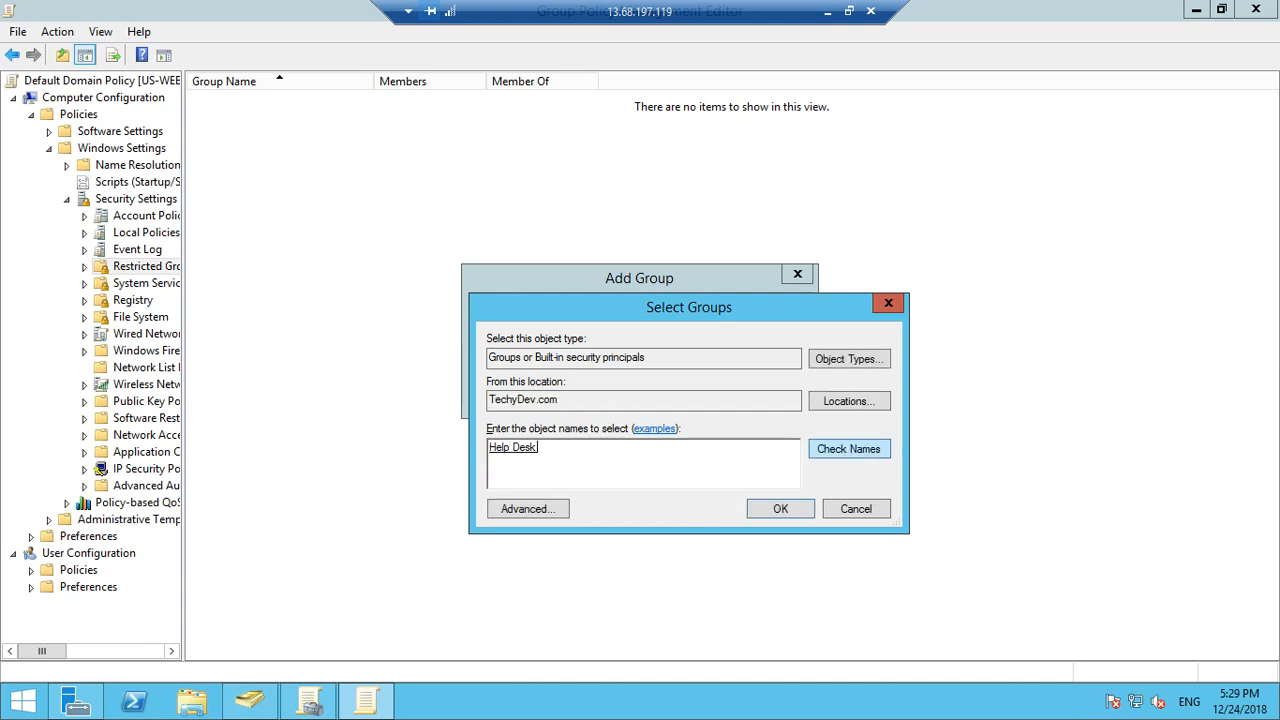
key(Return)
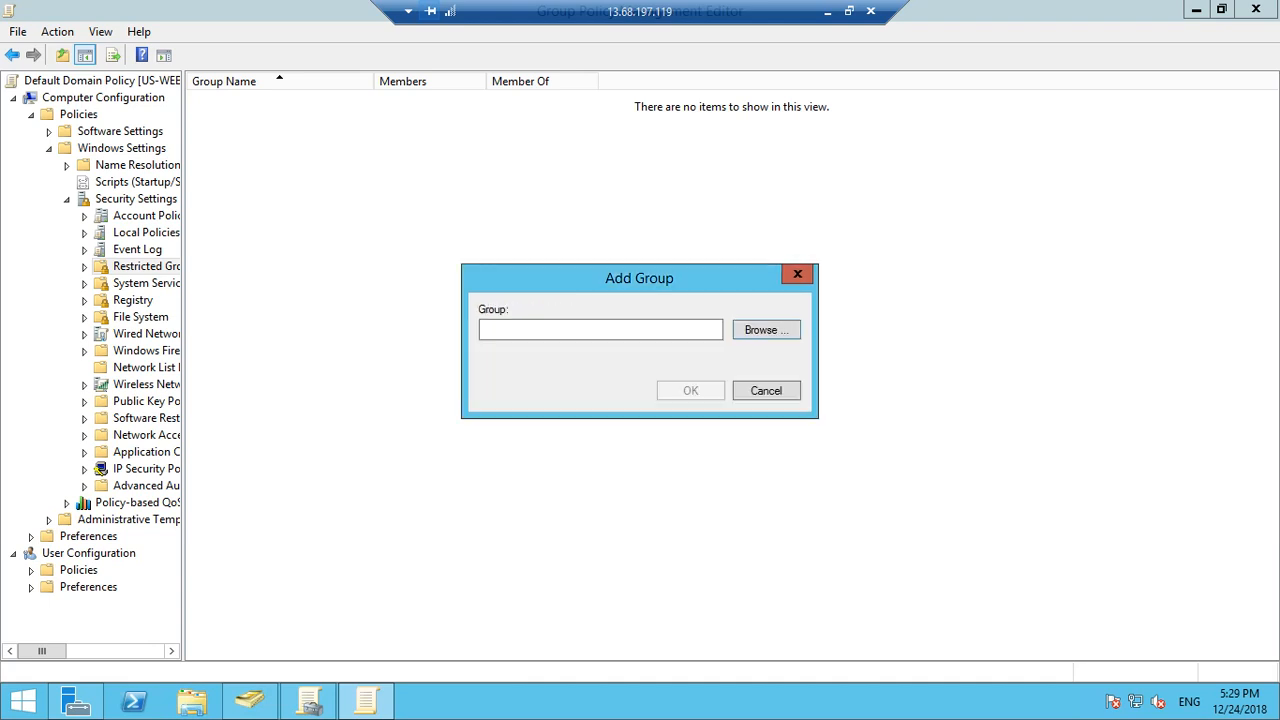
key(Return)
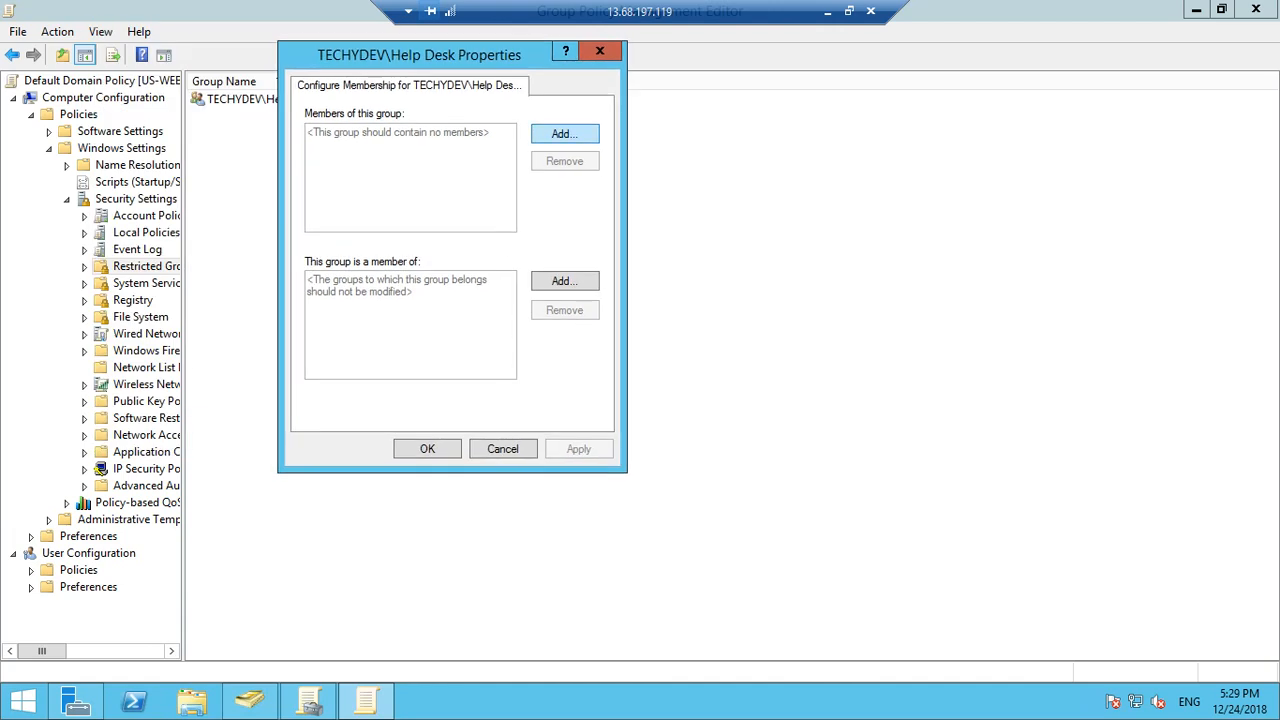
Step: Add testuser1 from the TechyDev.com domain as a member of the restricted Help Desk group and save its properties
click(565, 133)
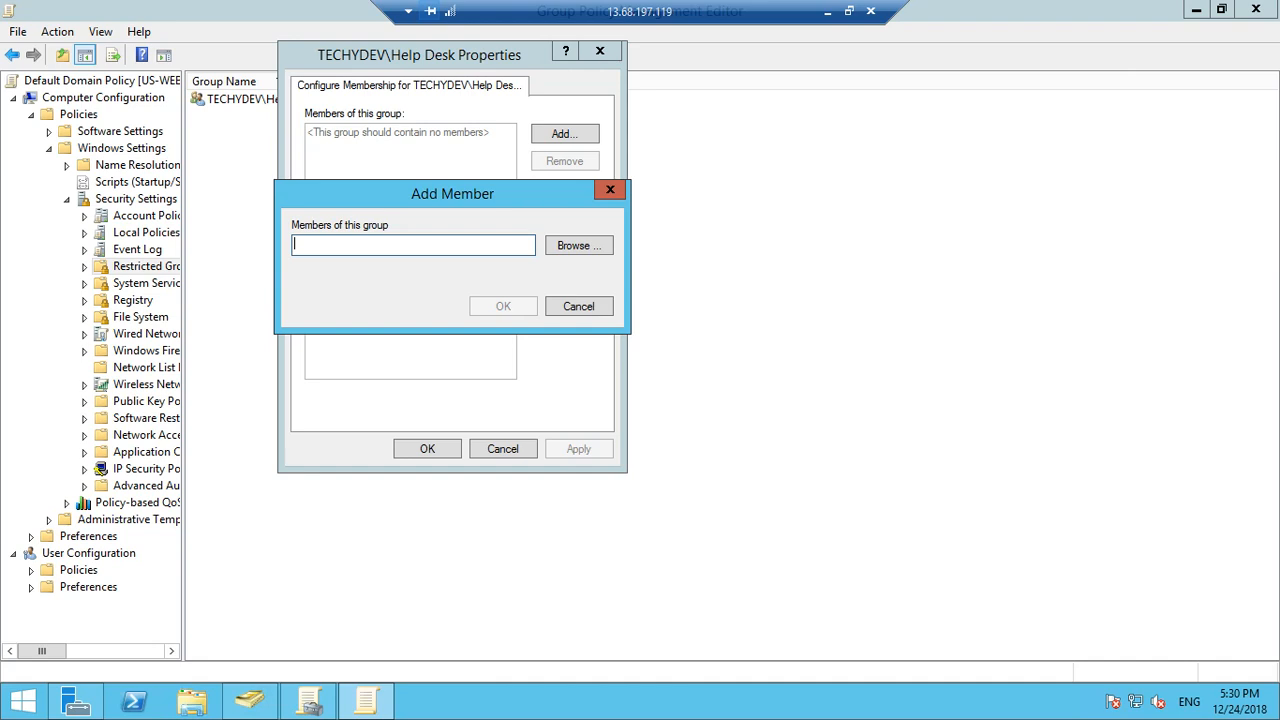
click(578, 245)
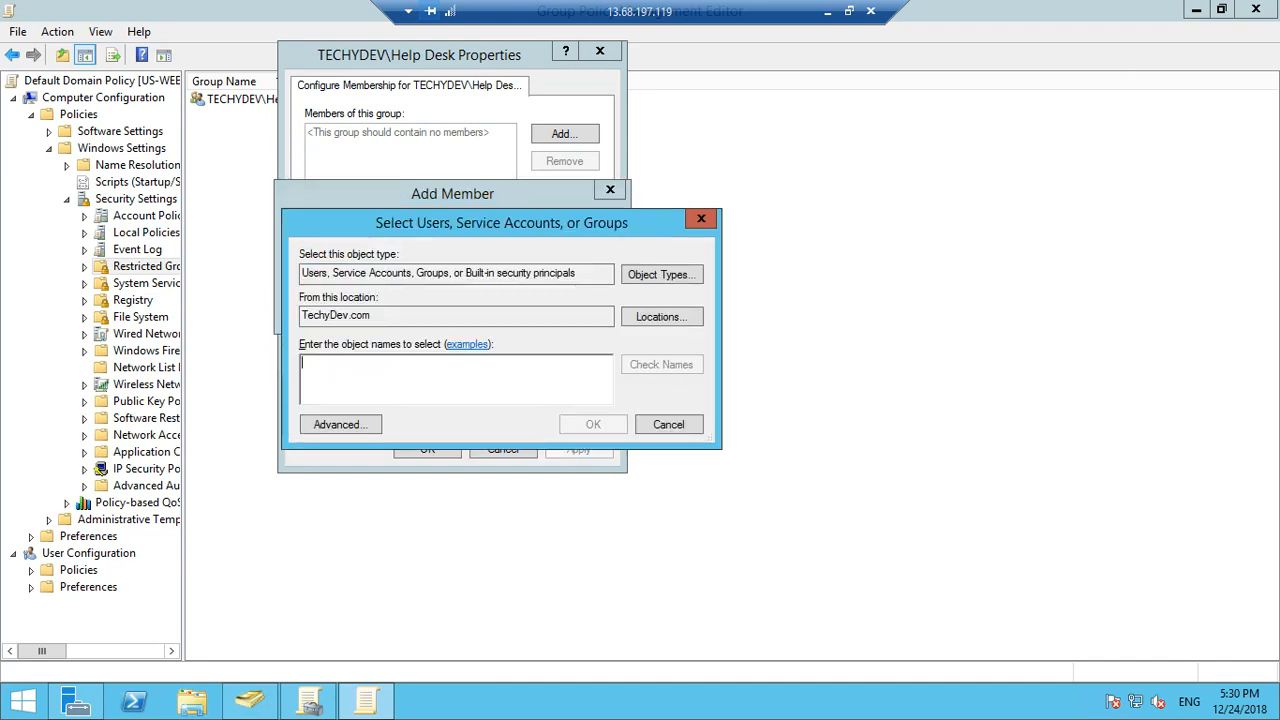
text(testu)
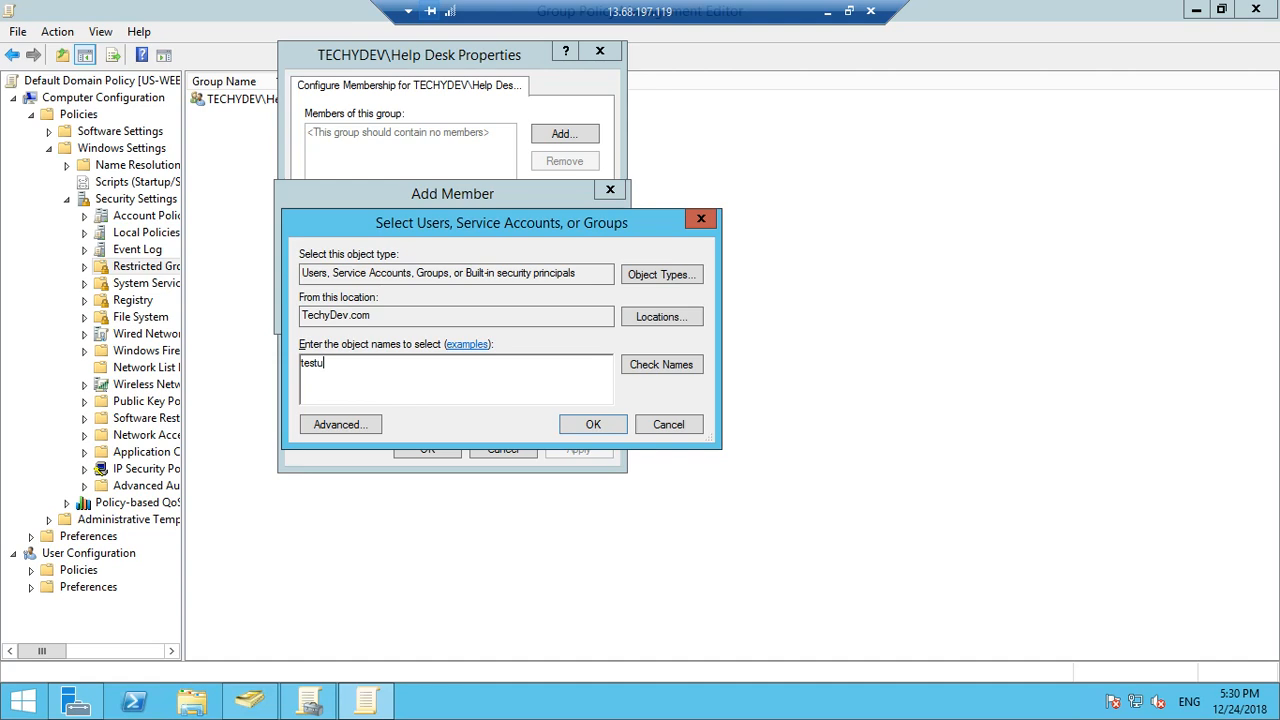
text(ser1)
click(661, 365)
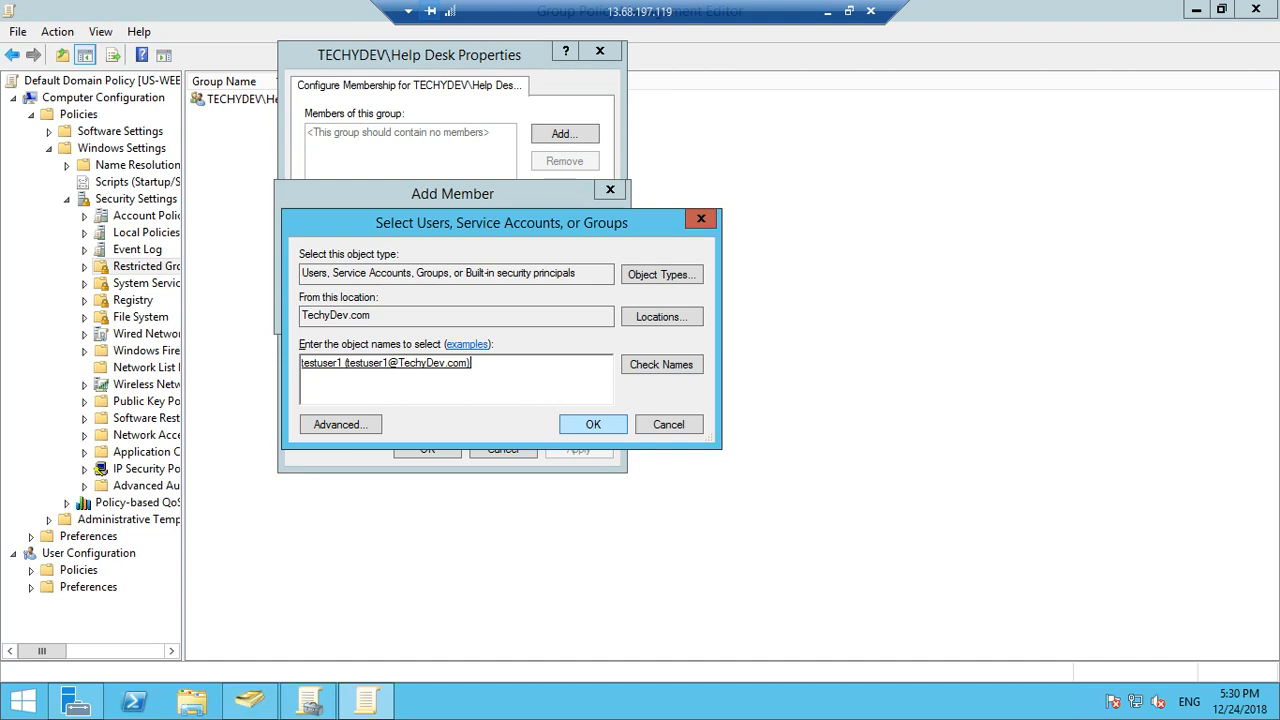
click(593, 424)
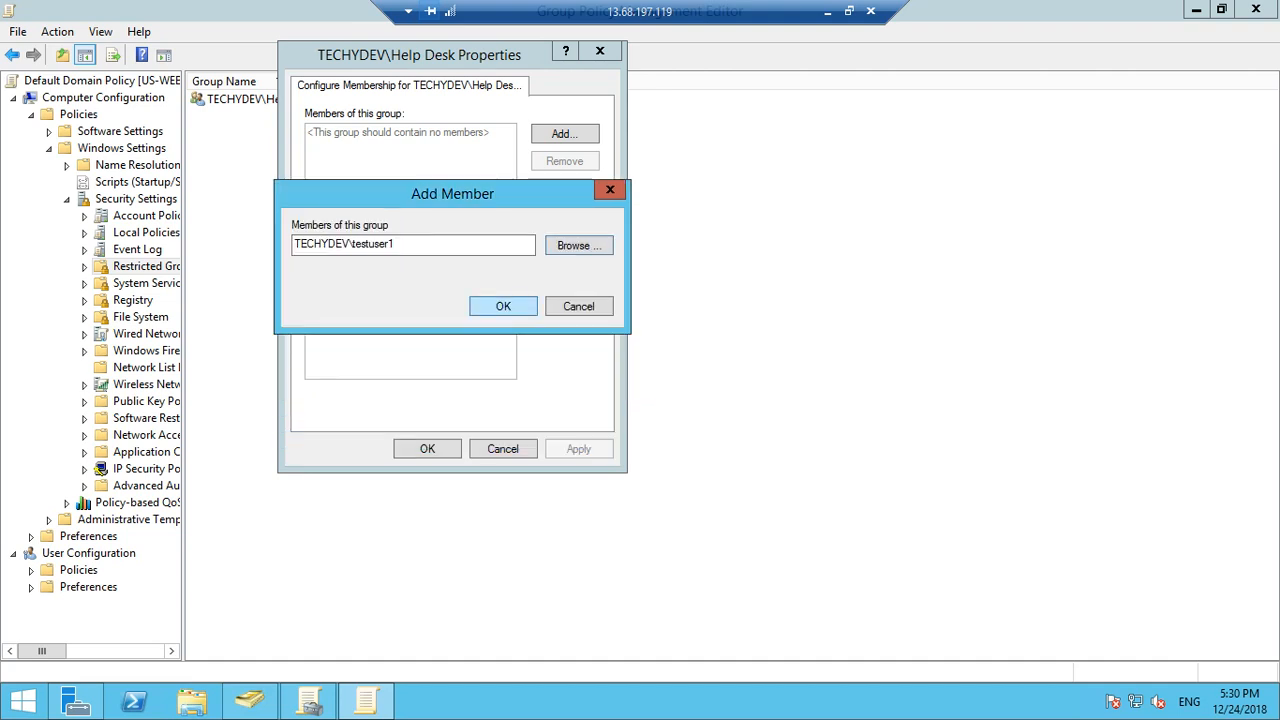
key(Return)
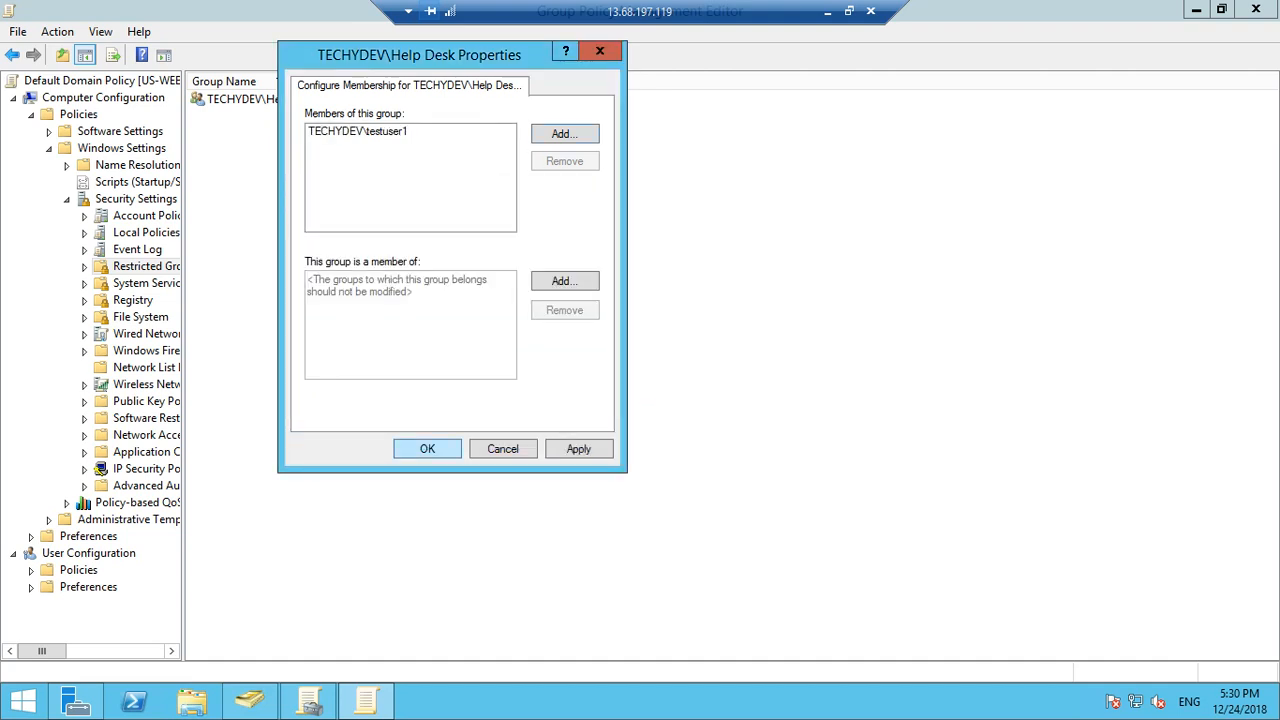
key(Return)
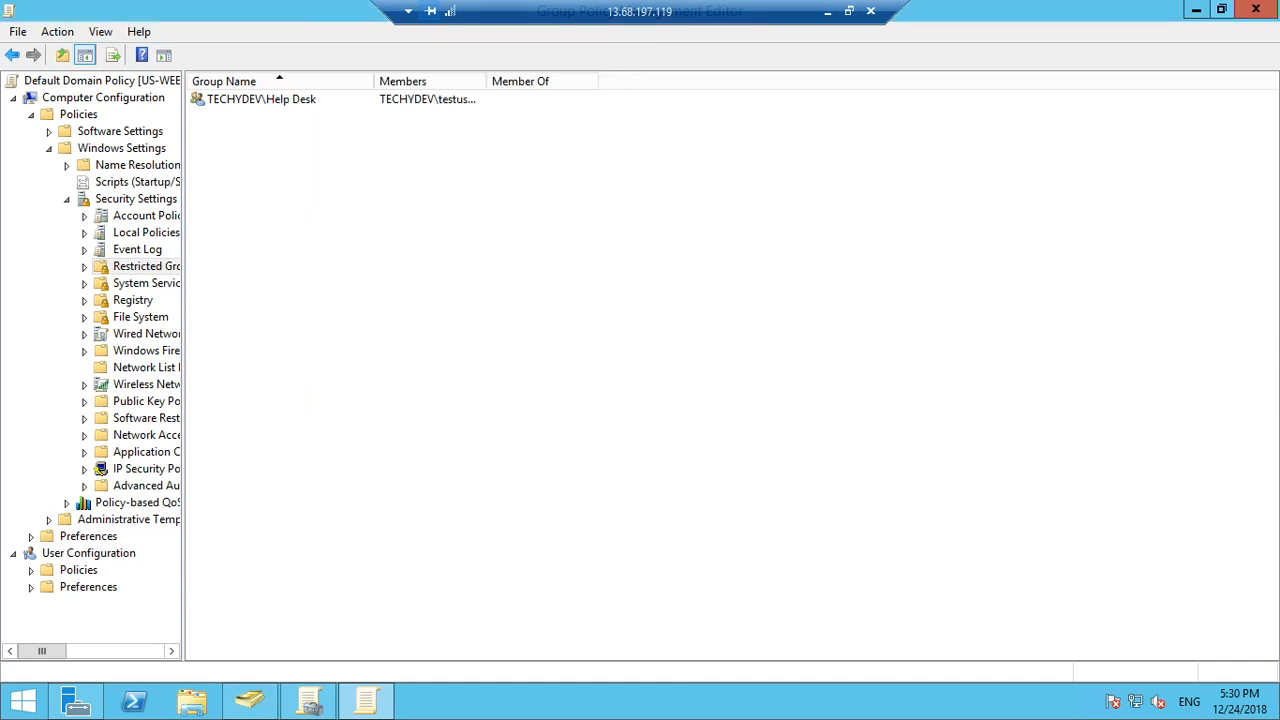
Step: Minimize the Group Policy Management Editor and open a Command Prompt window
click(1196, 10)
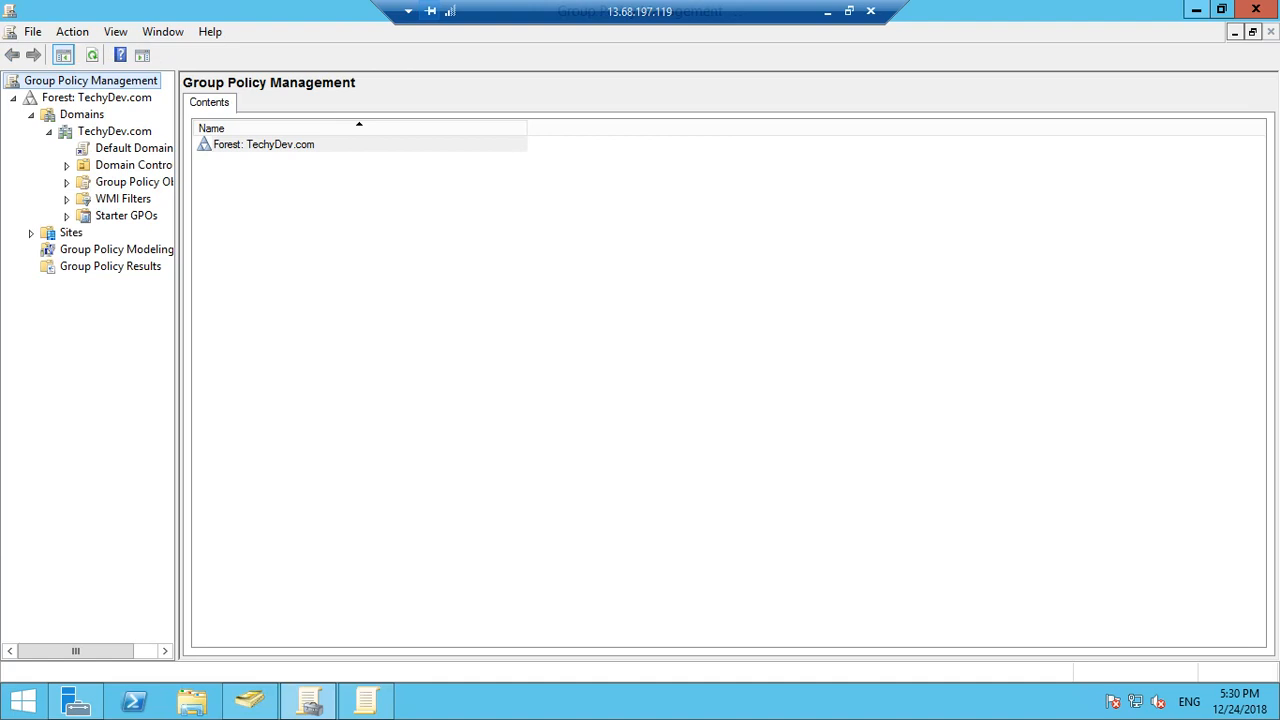
key(super+r)
key(Return)
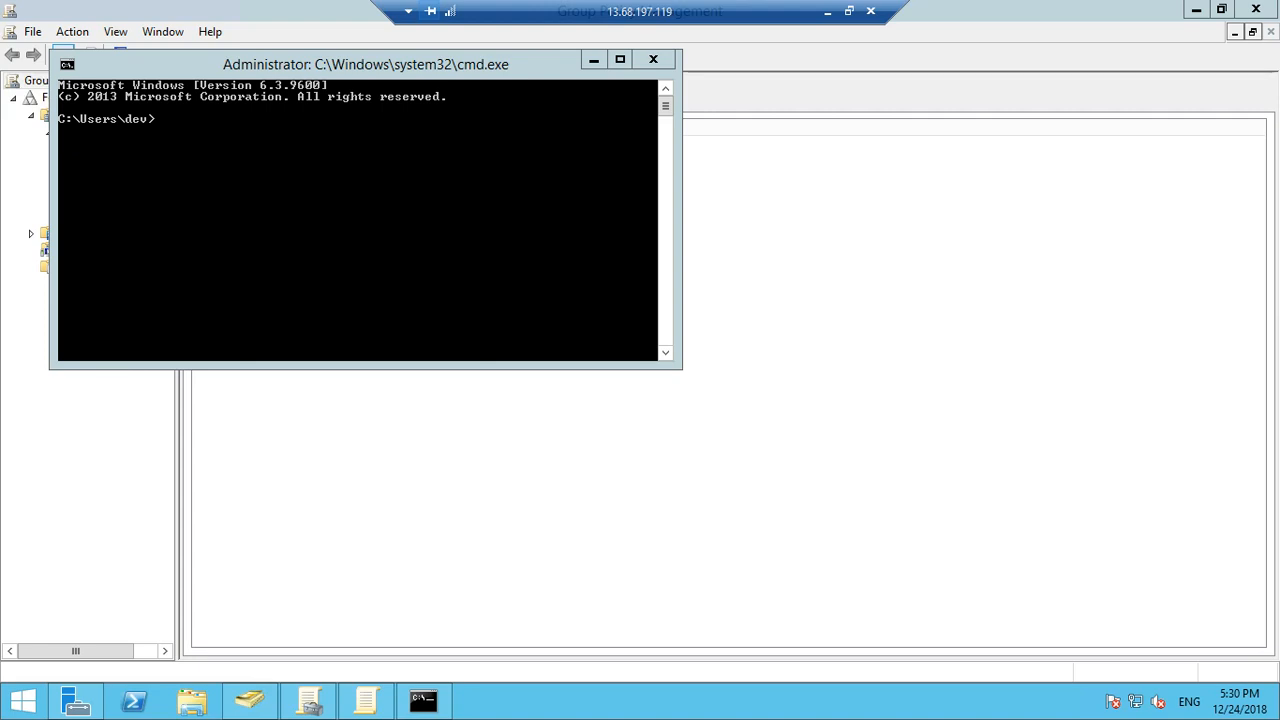
click(358, 220)
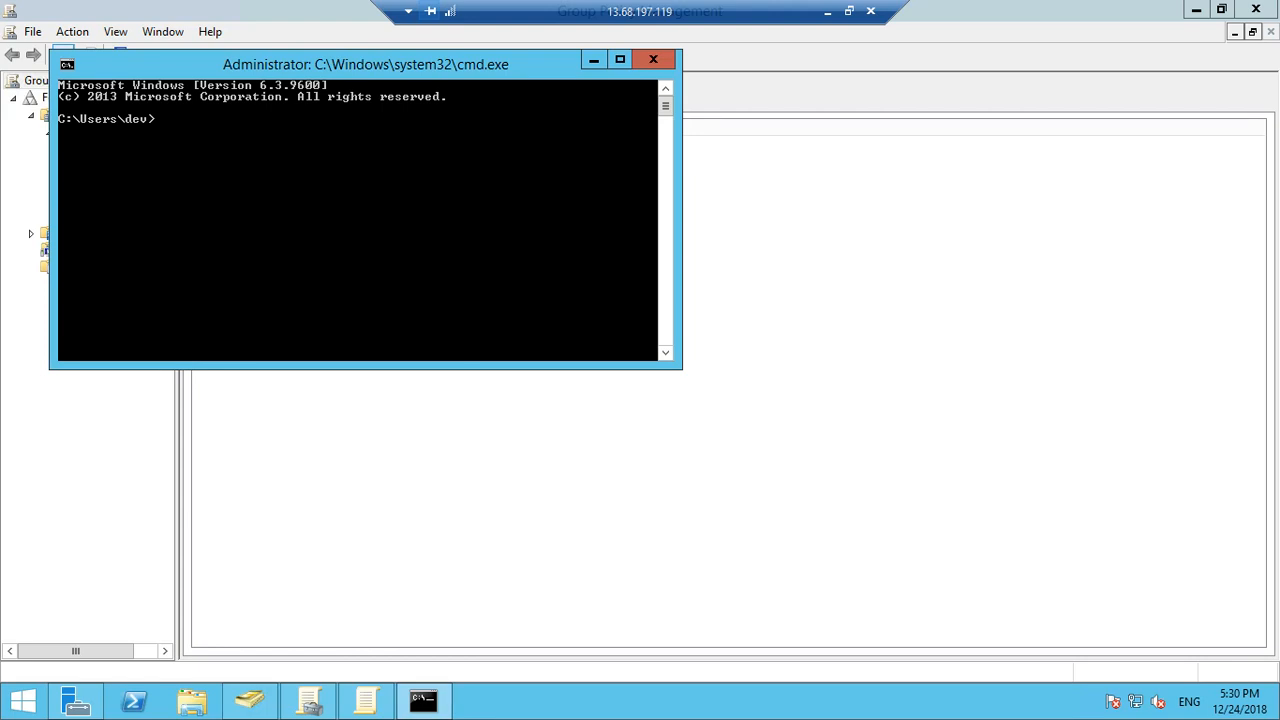
Step: Force a Group Policy update with gpupdate /force, and minimize the Command Prompt once it completes
text(gpupdat)
text(e /forc)
text(e)
key(Return)
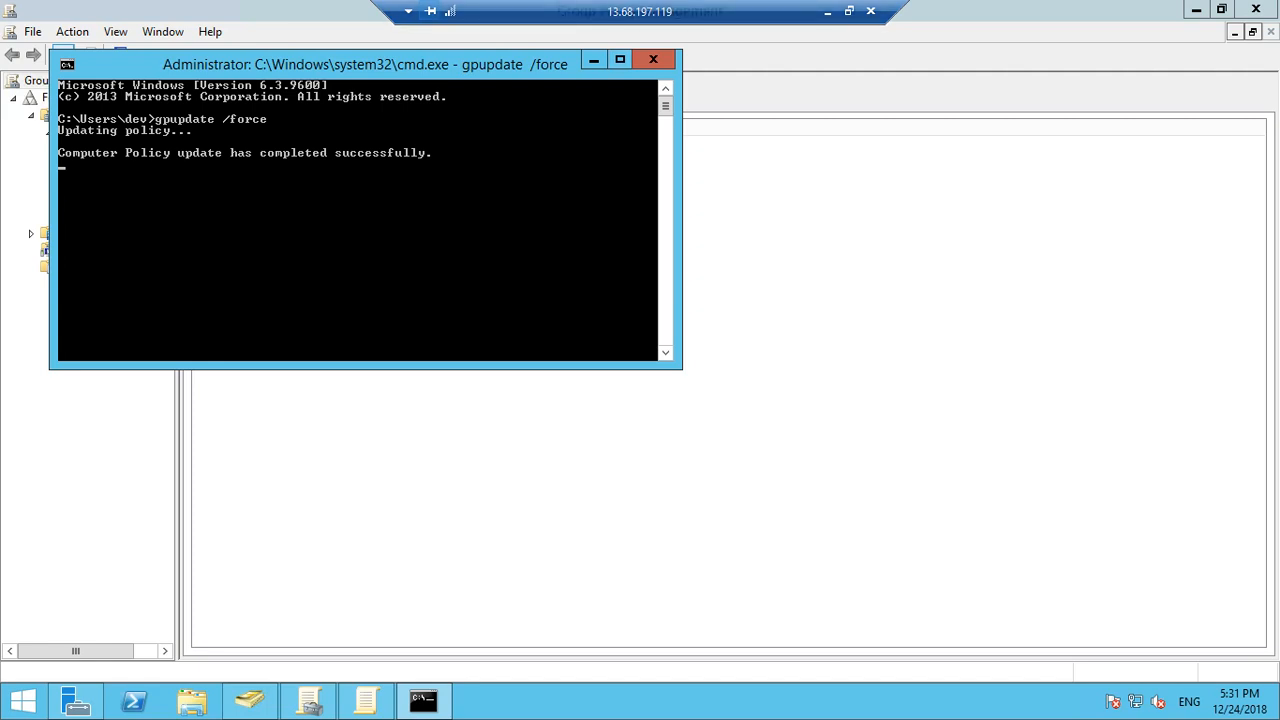
key(Return)
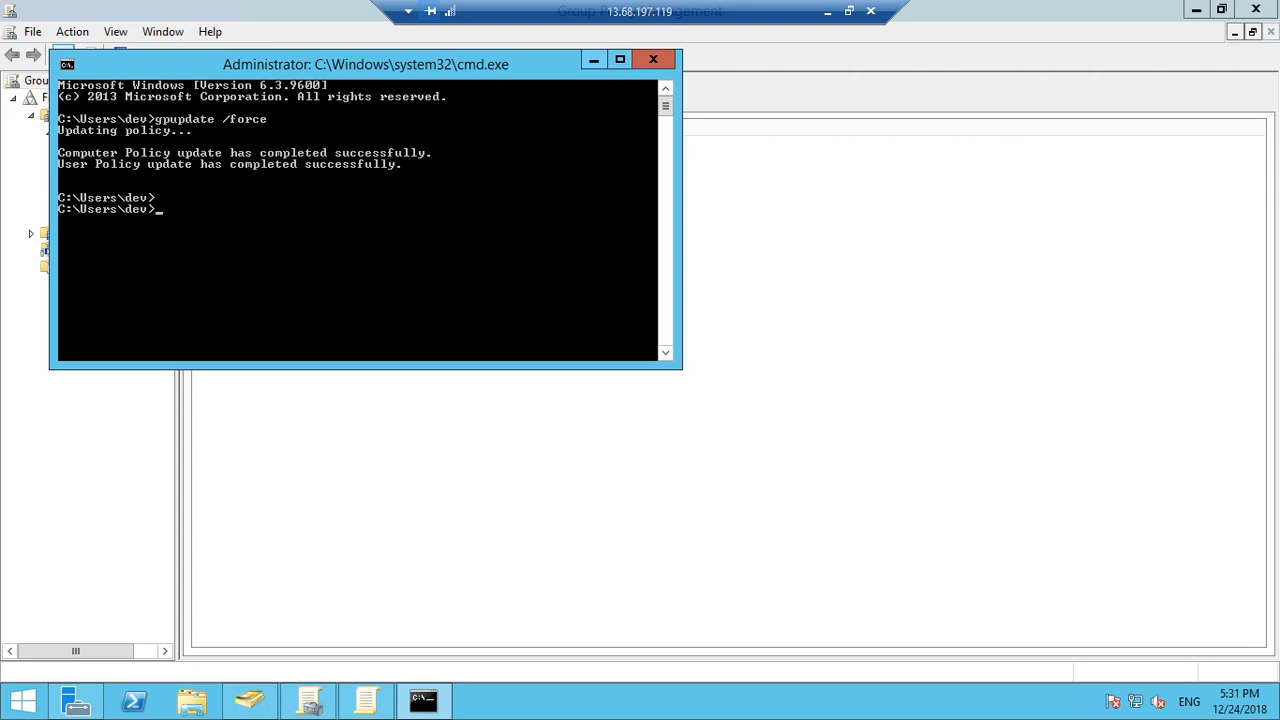
click(593, 60)
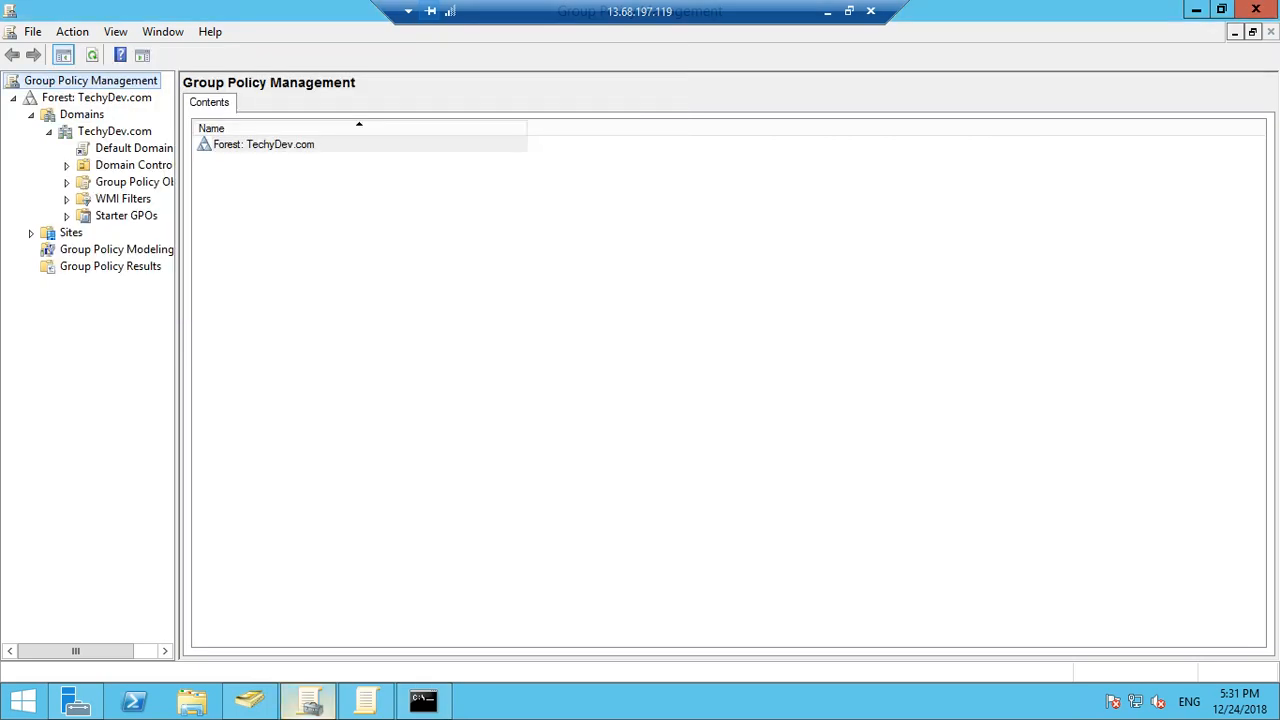
Step: Switch to Active Directory Users and Computers and add testuser2 to the Help Desk group's members
click(250, 700)
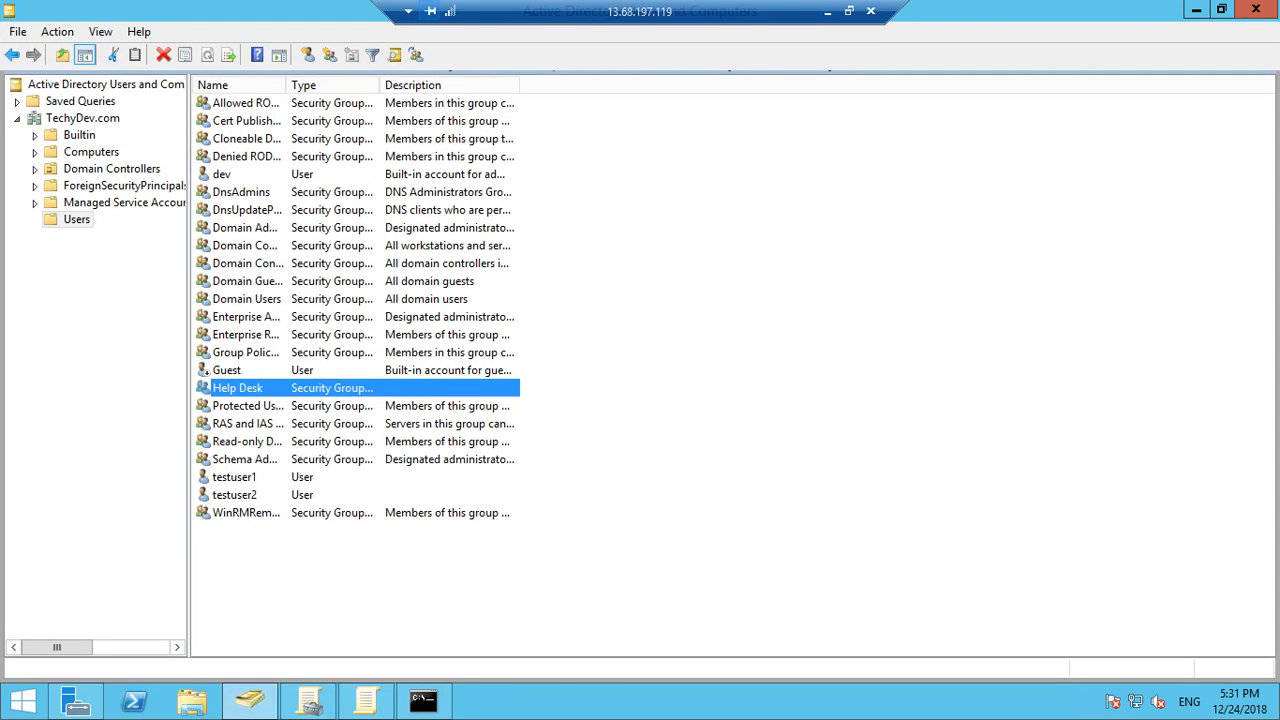
key(Return)
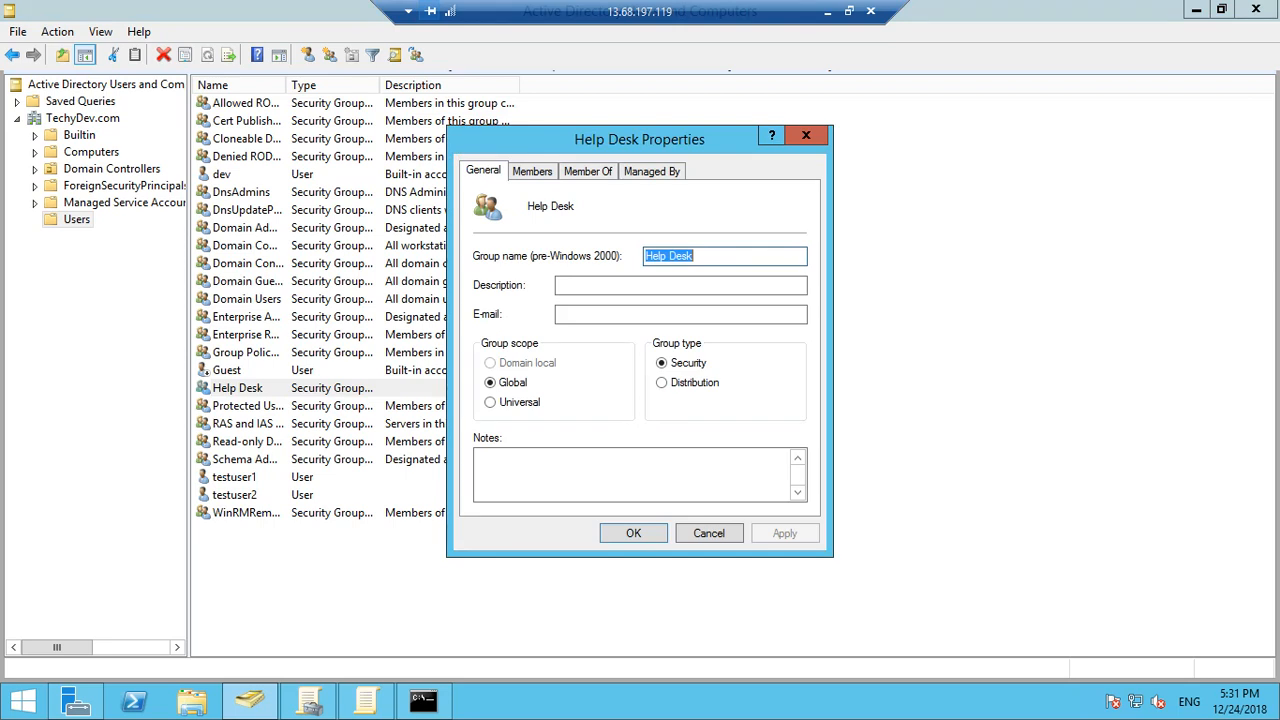
key(ctrl+Tab)
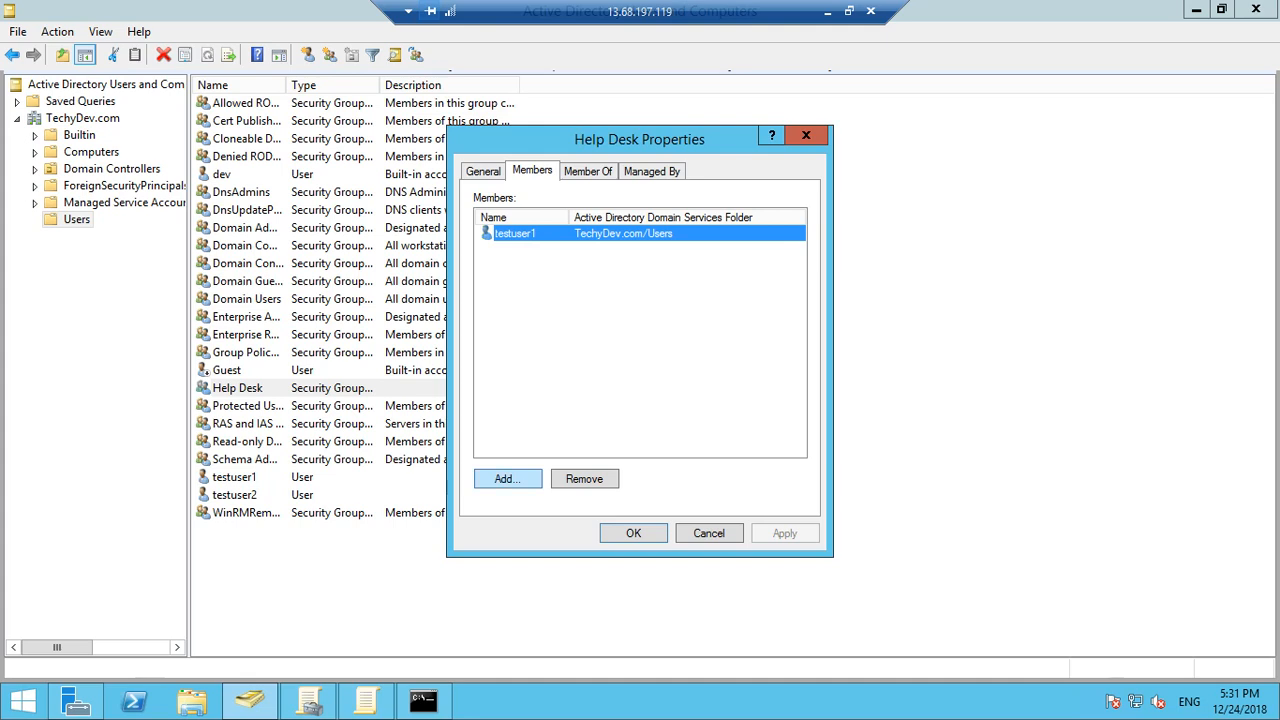
click(507, 479)
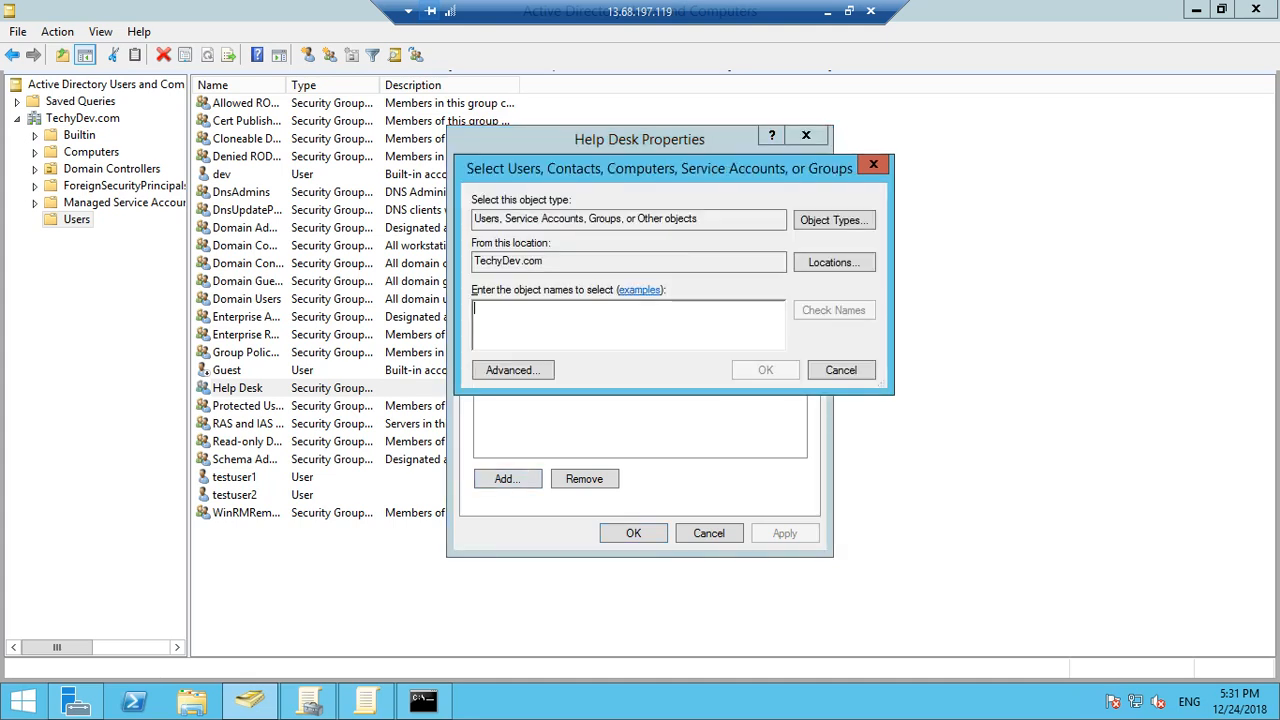
text(testuser2)
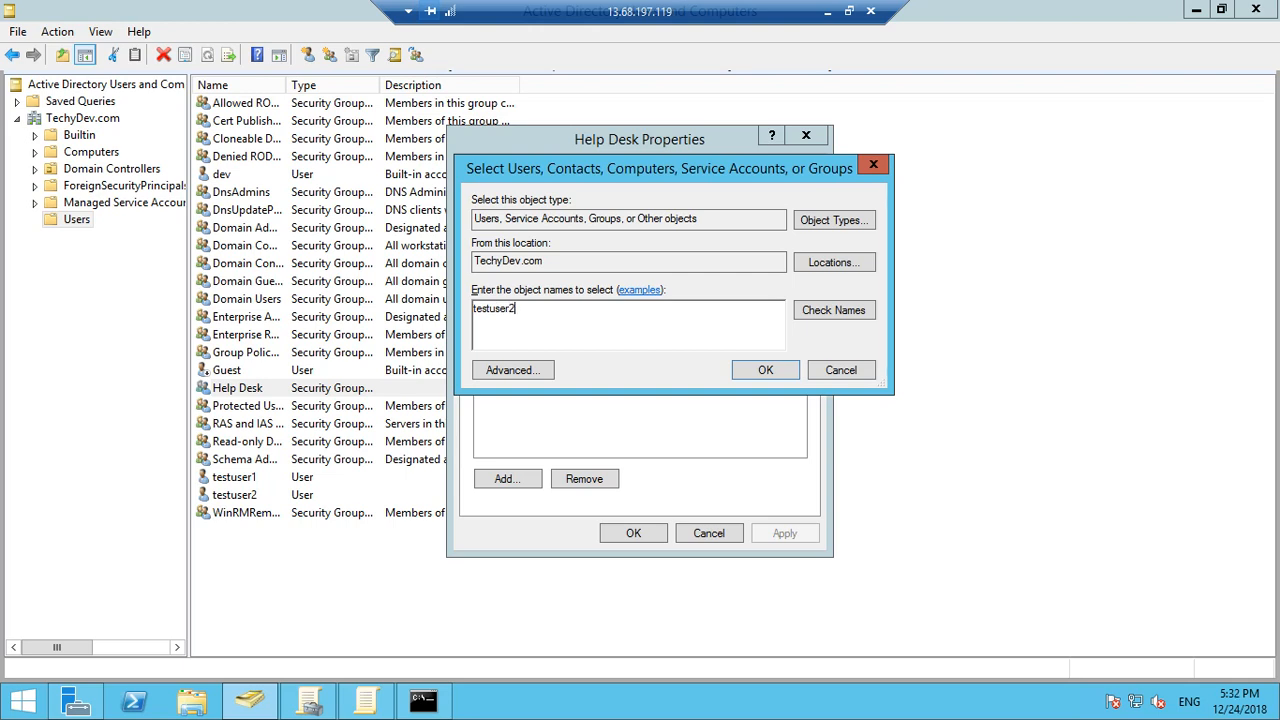
click(834, 310)
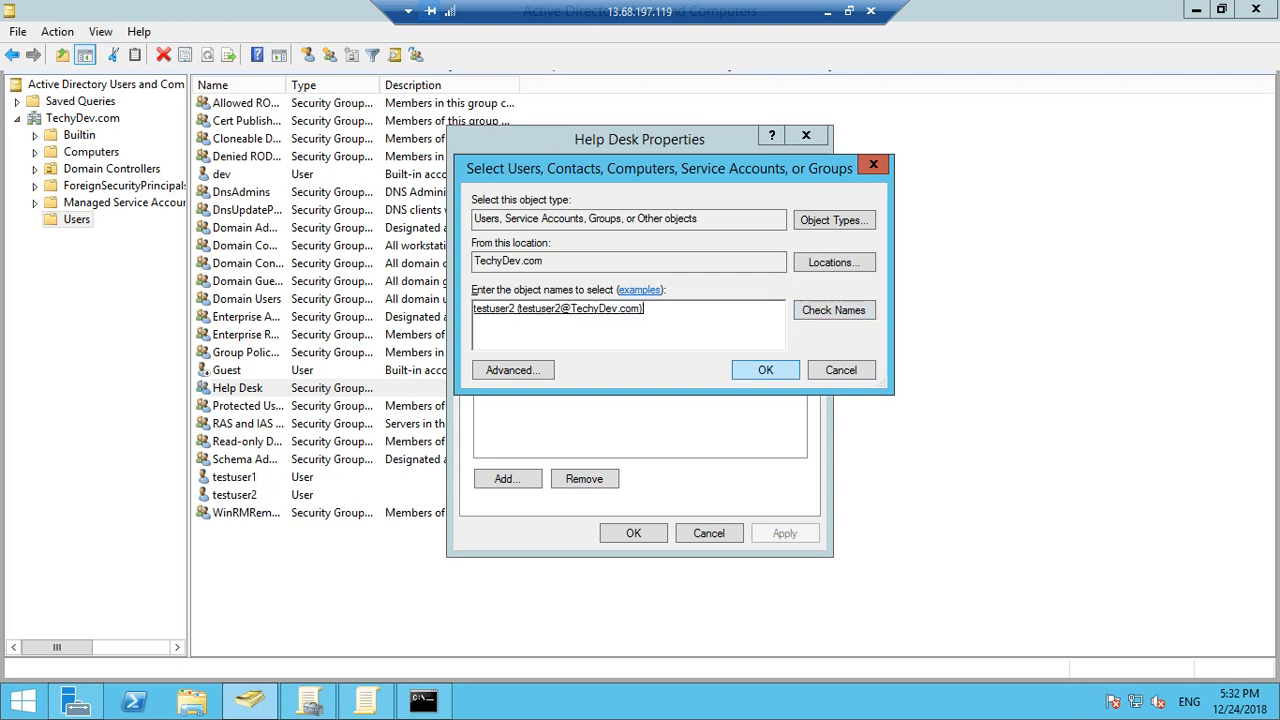
key(Return)
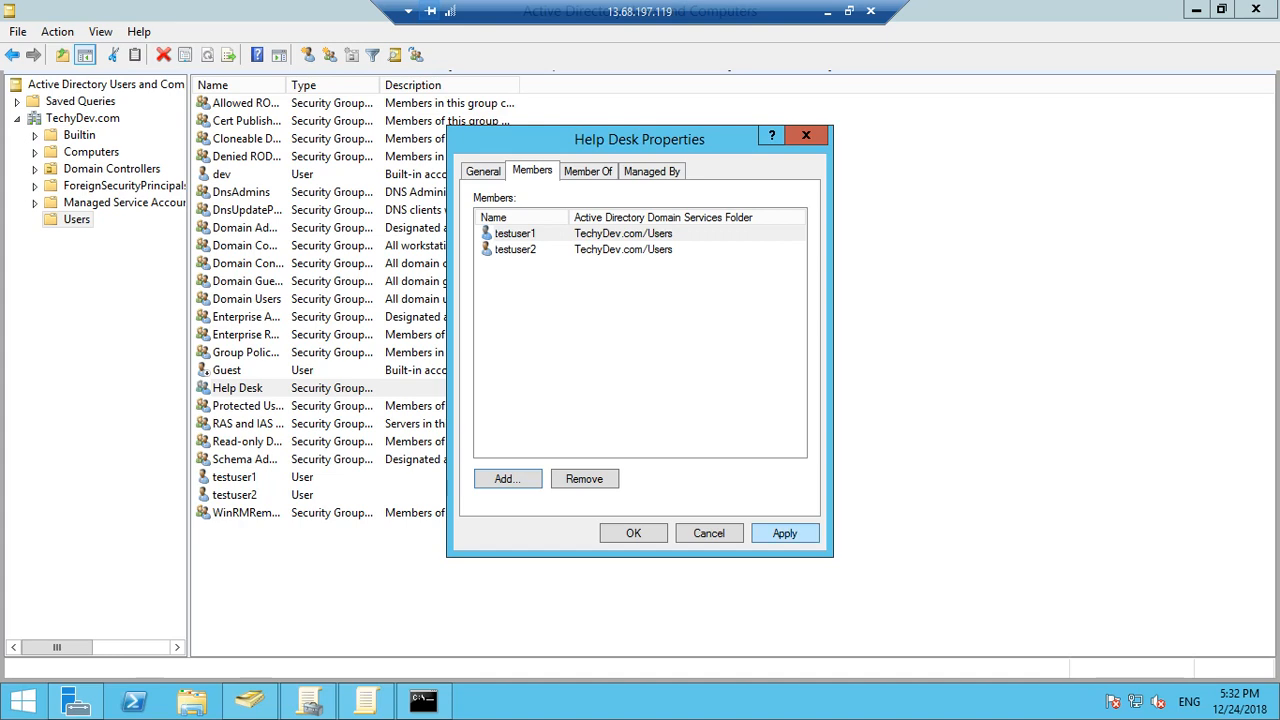
click(785, 533)
click(633, 533)
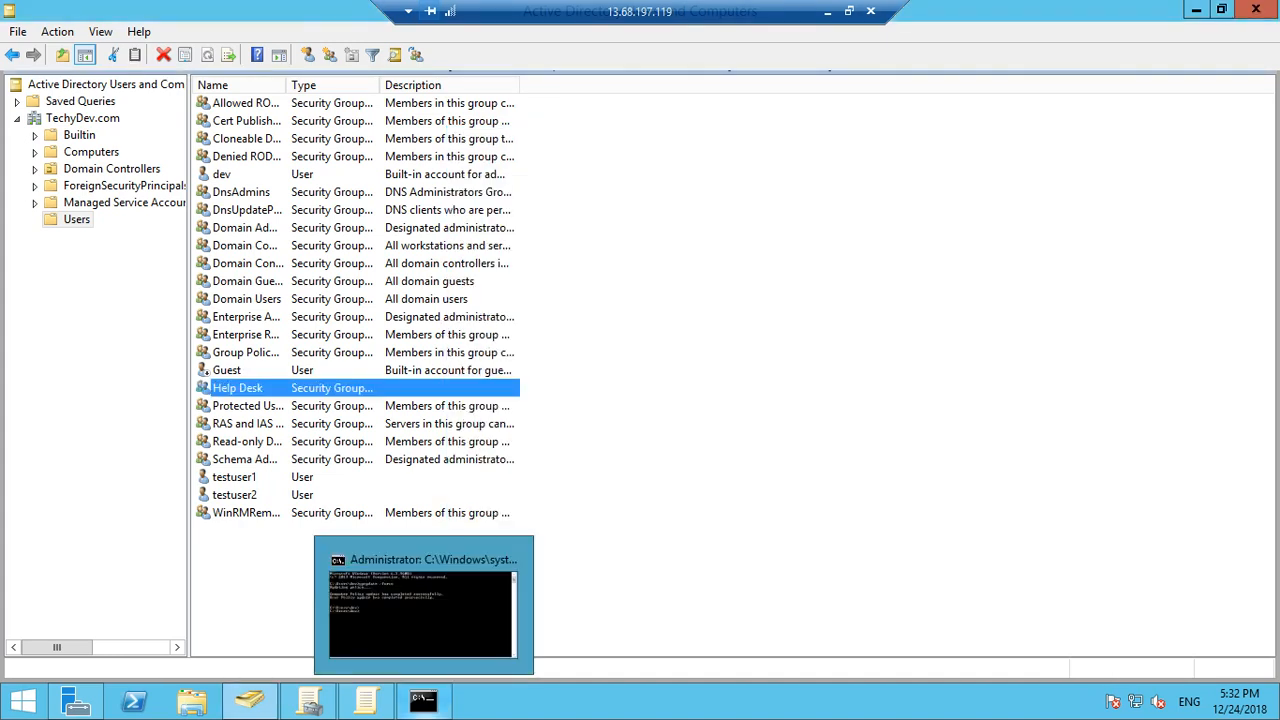
Step: Switch to the Command Prompt, rerun gpupdate /force to reapply the policies, and minimize the window
click(424, 702)
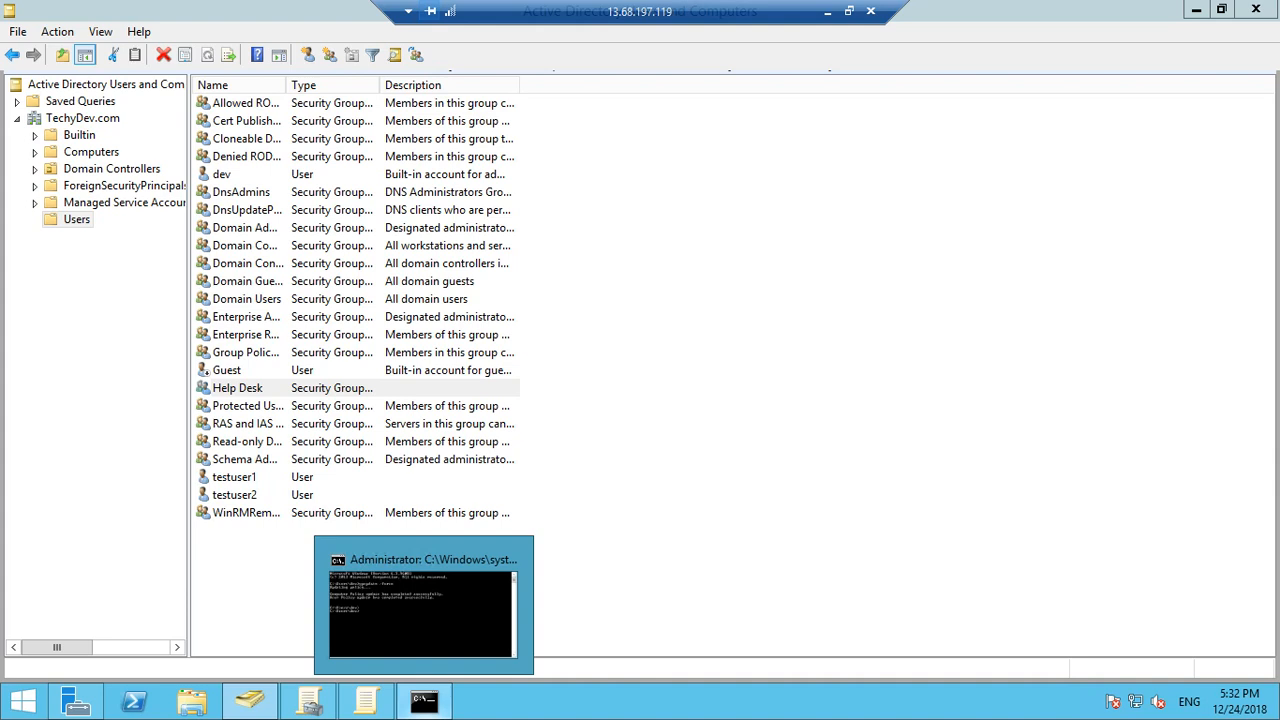
click(640, 560)
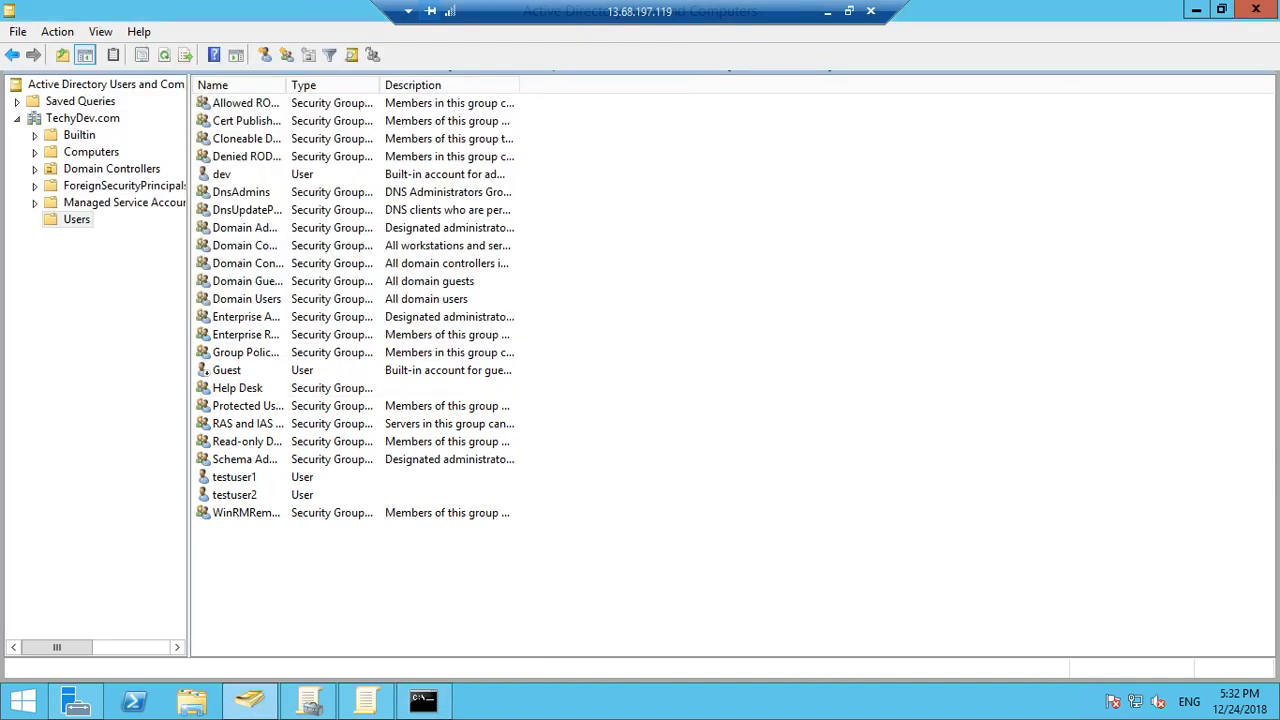
click(424, 702)
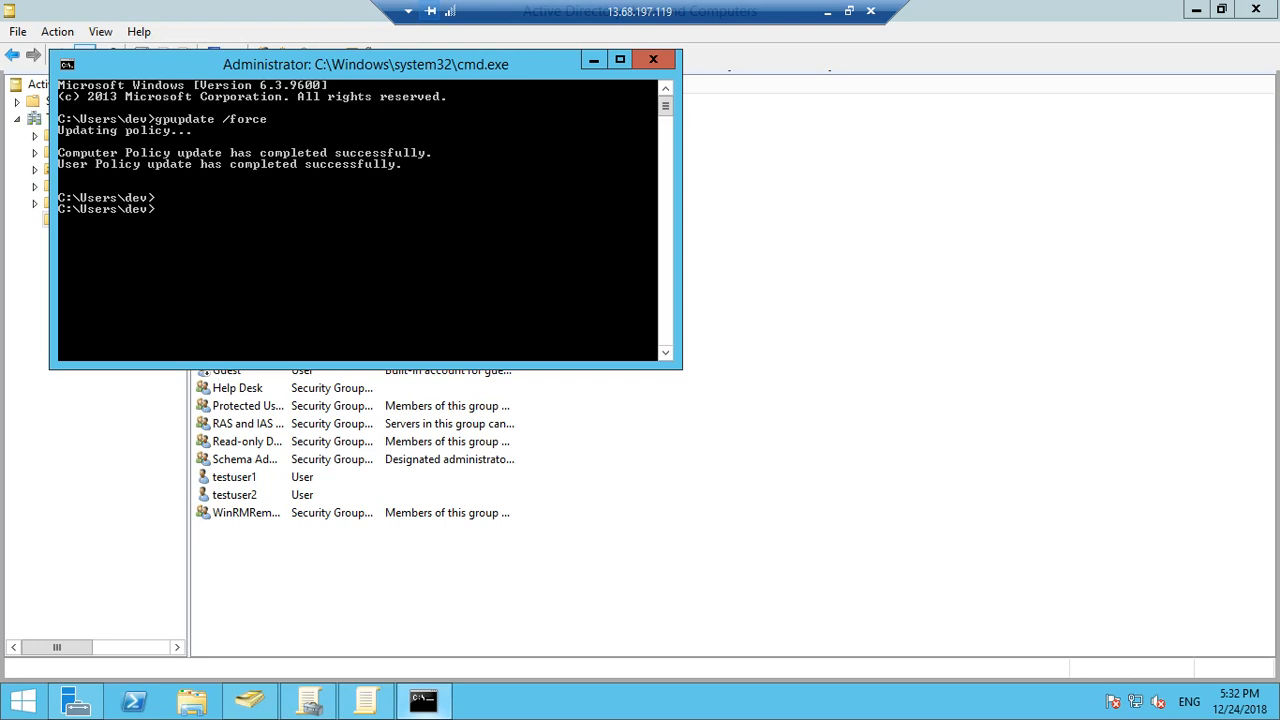
key(Up)
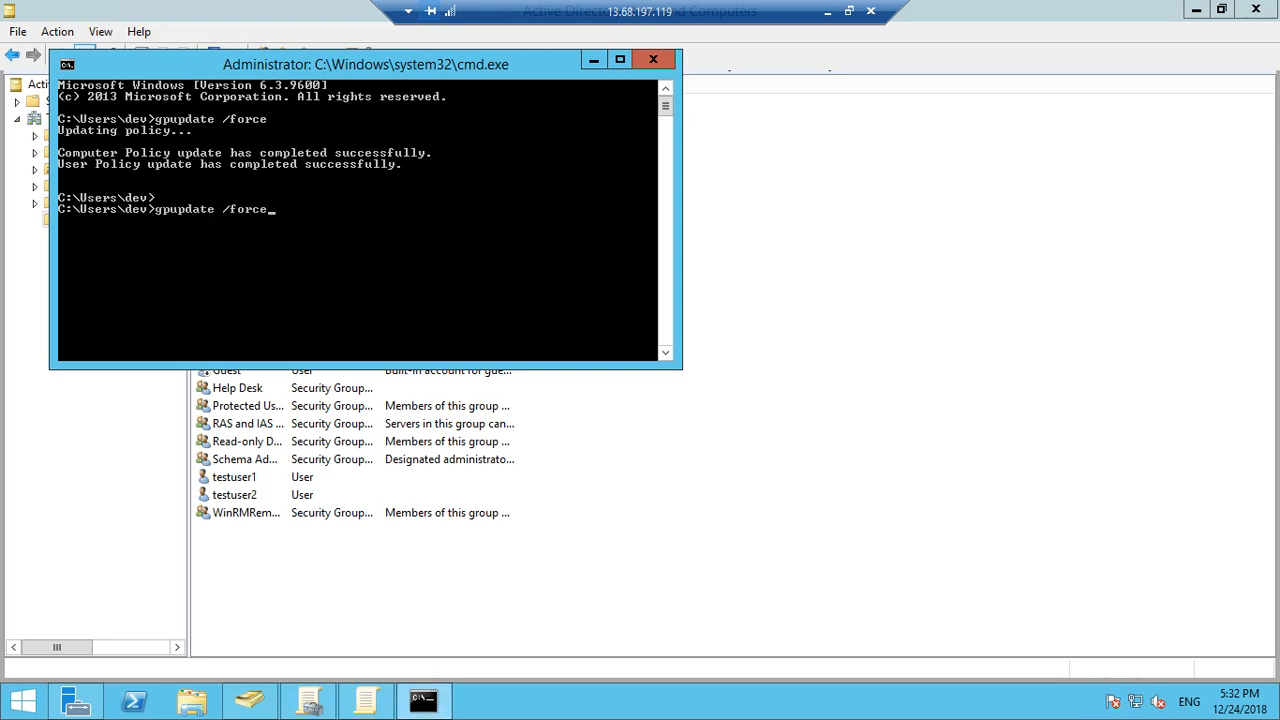
key(Return)
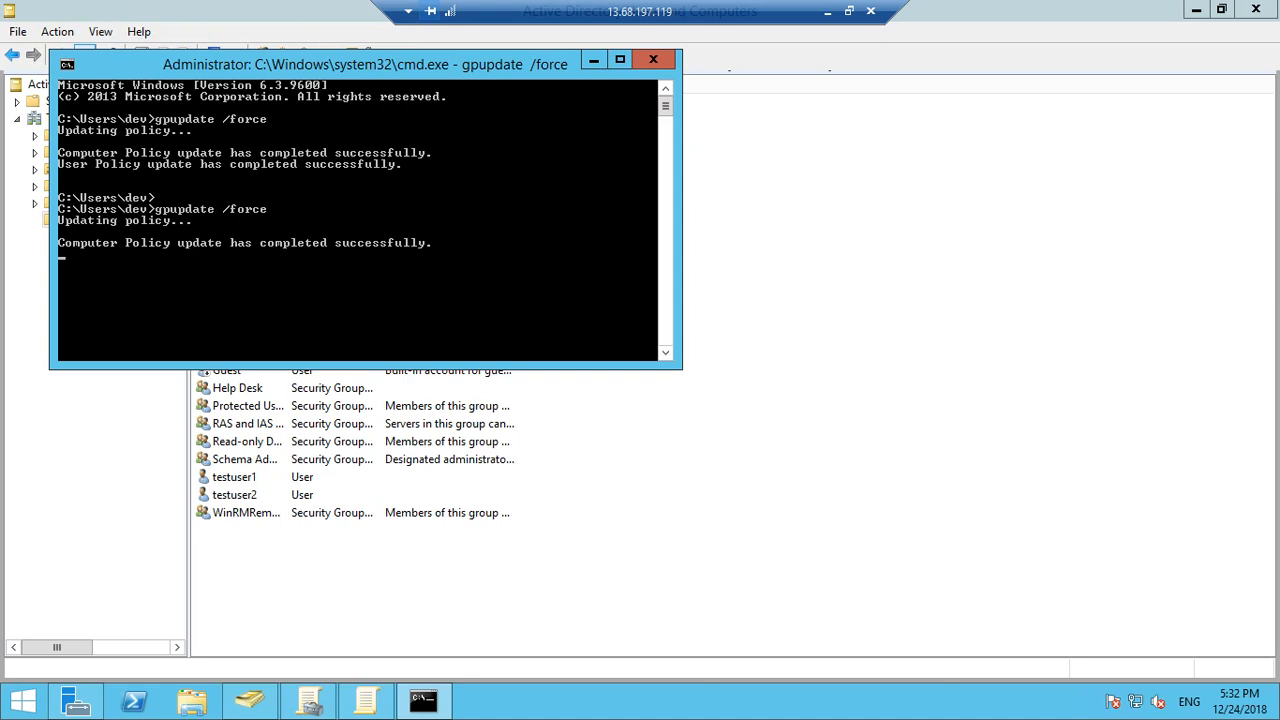
click(594, 60)
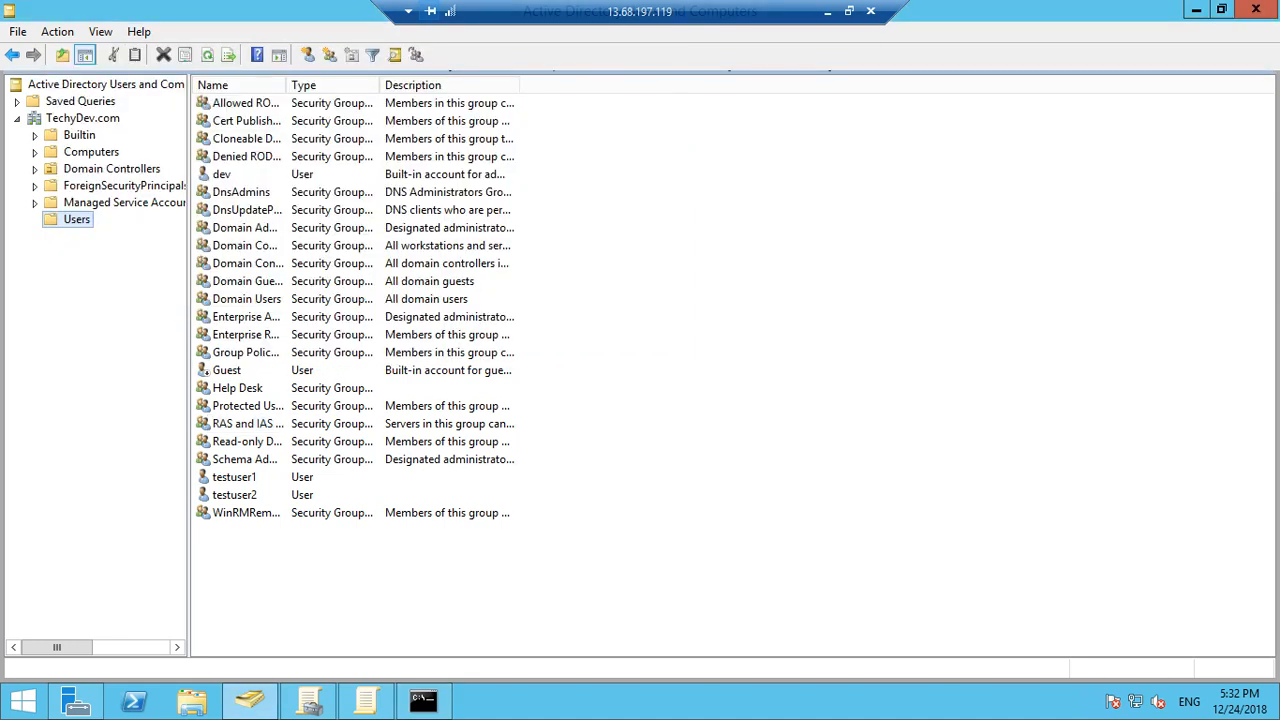
Step: Review the Help Desk group's members in Active Directory Users and Computers and remove testuser1 from the group
double_click(238, 388)
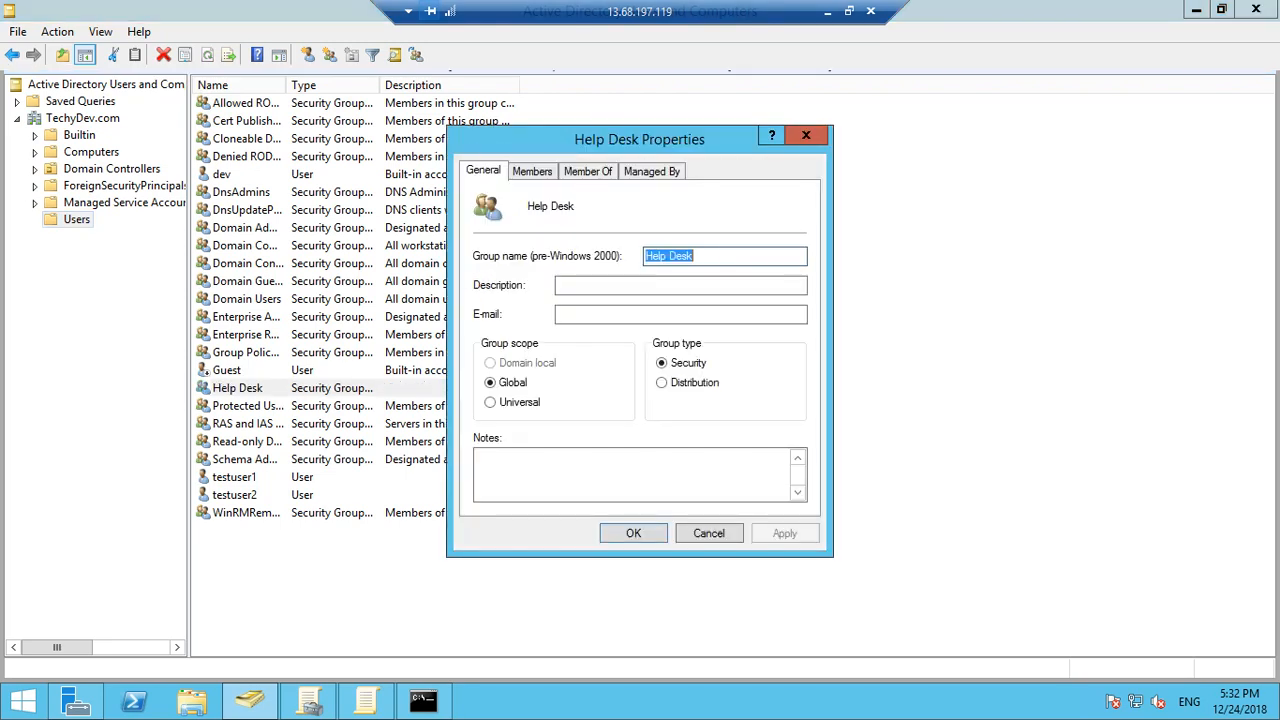
click(532, 171)
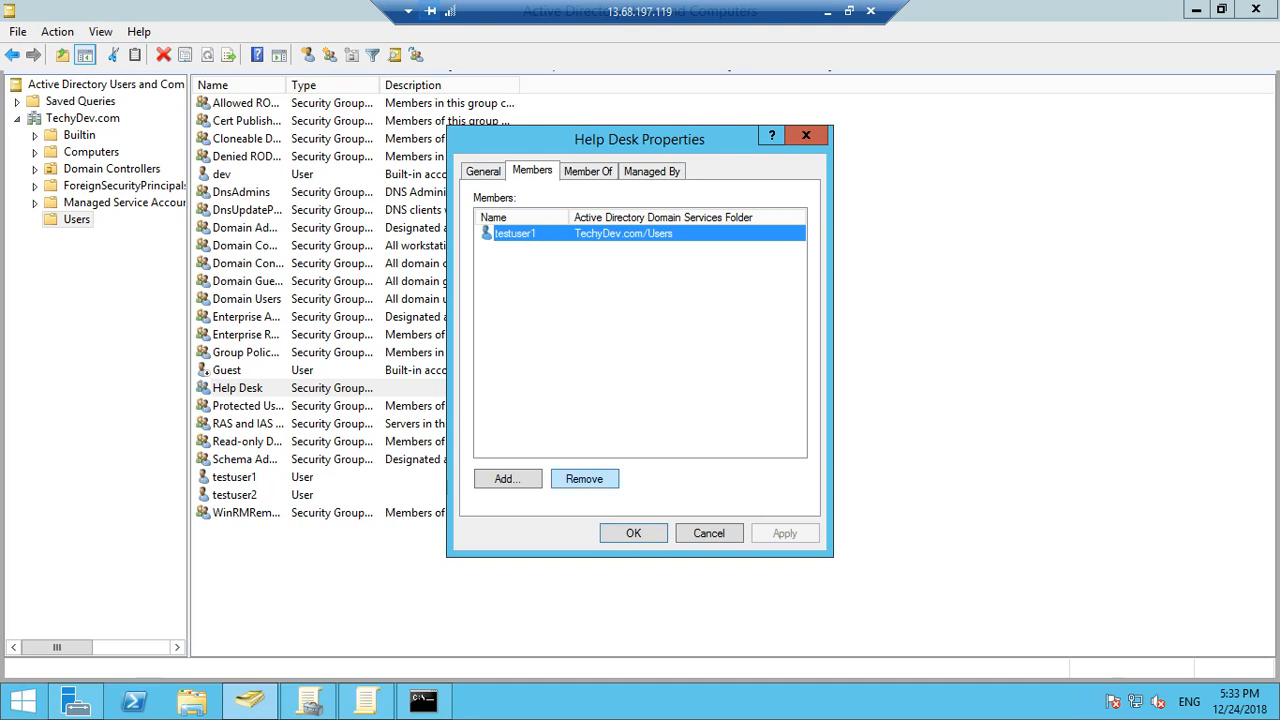
click(584, 479)
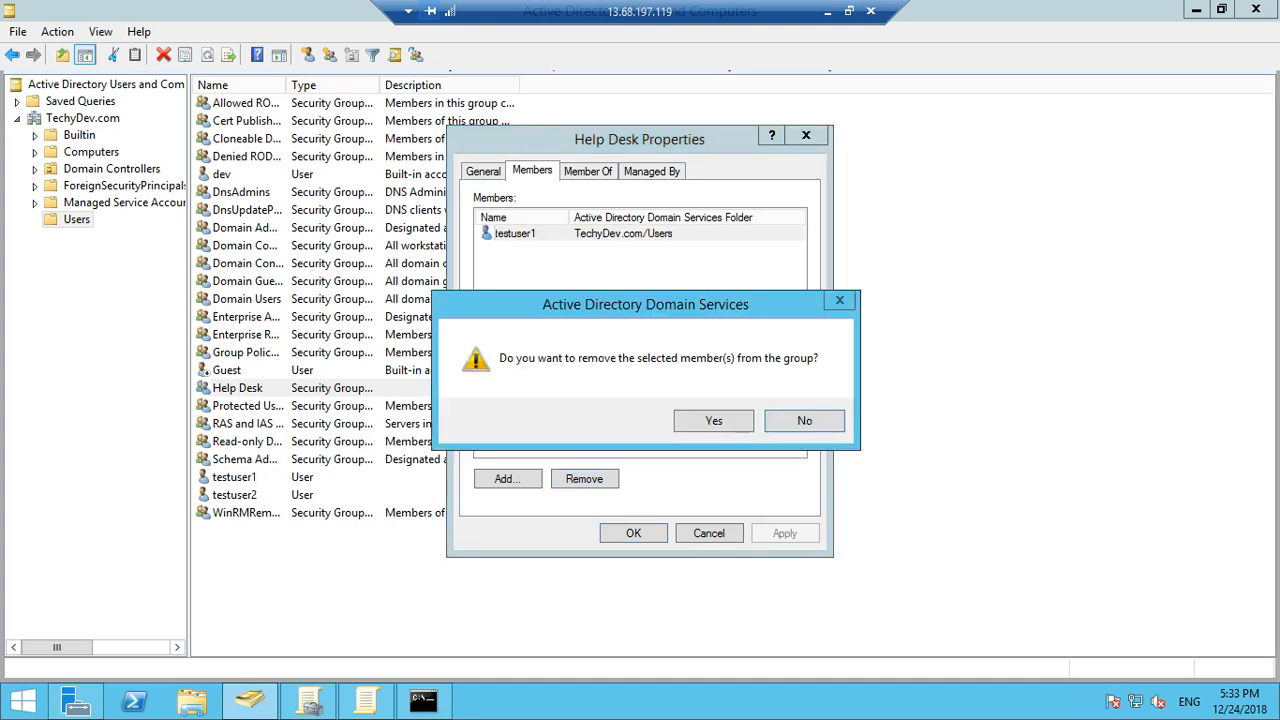
key(Return)
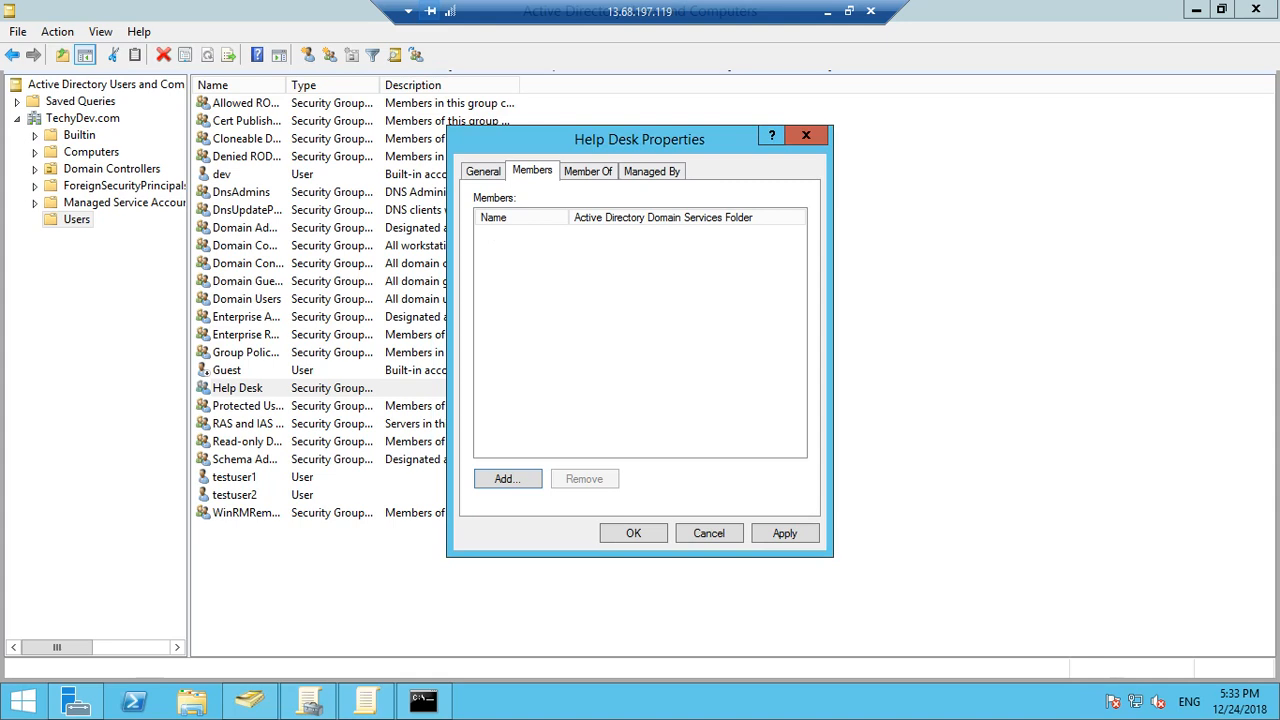
key(Return)
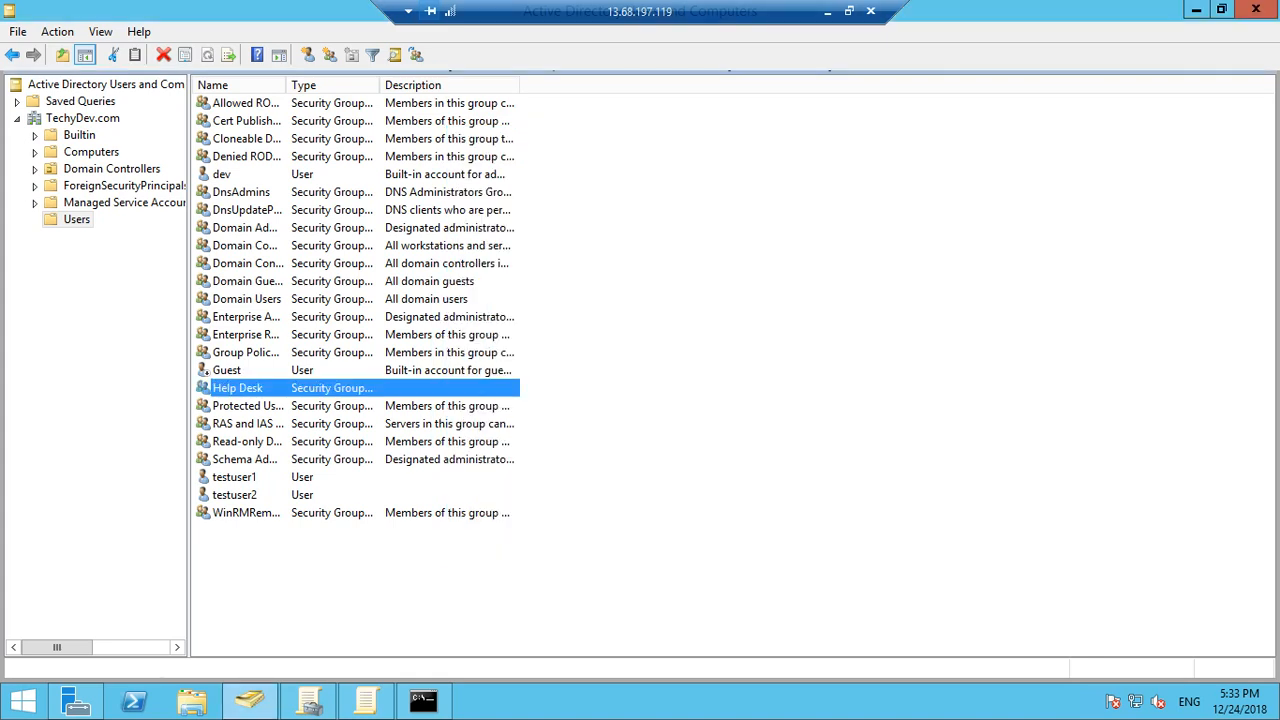
Step: Run gpupdate /force again in the Command Prompt and return to Active Directory Users and Computers
click(422, 700)
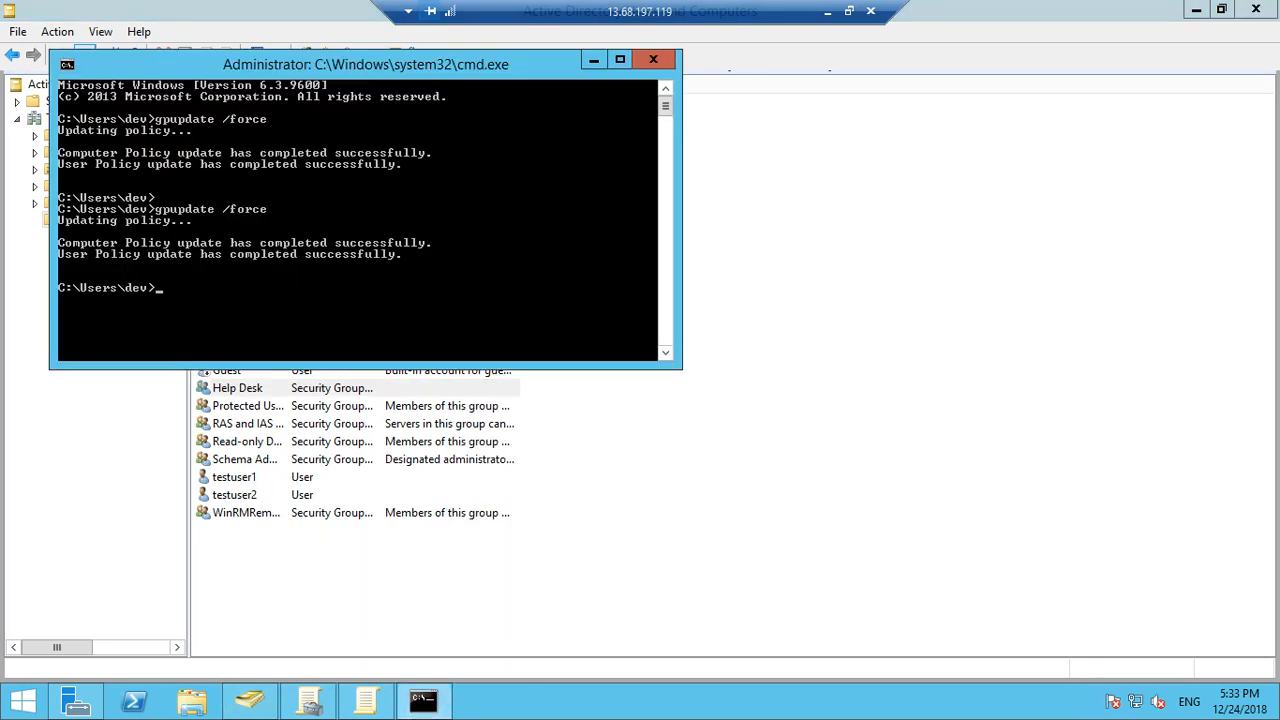
key(Up)
key(Return)
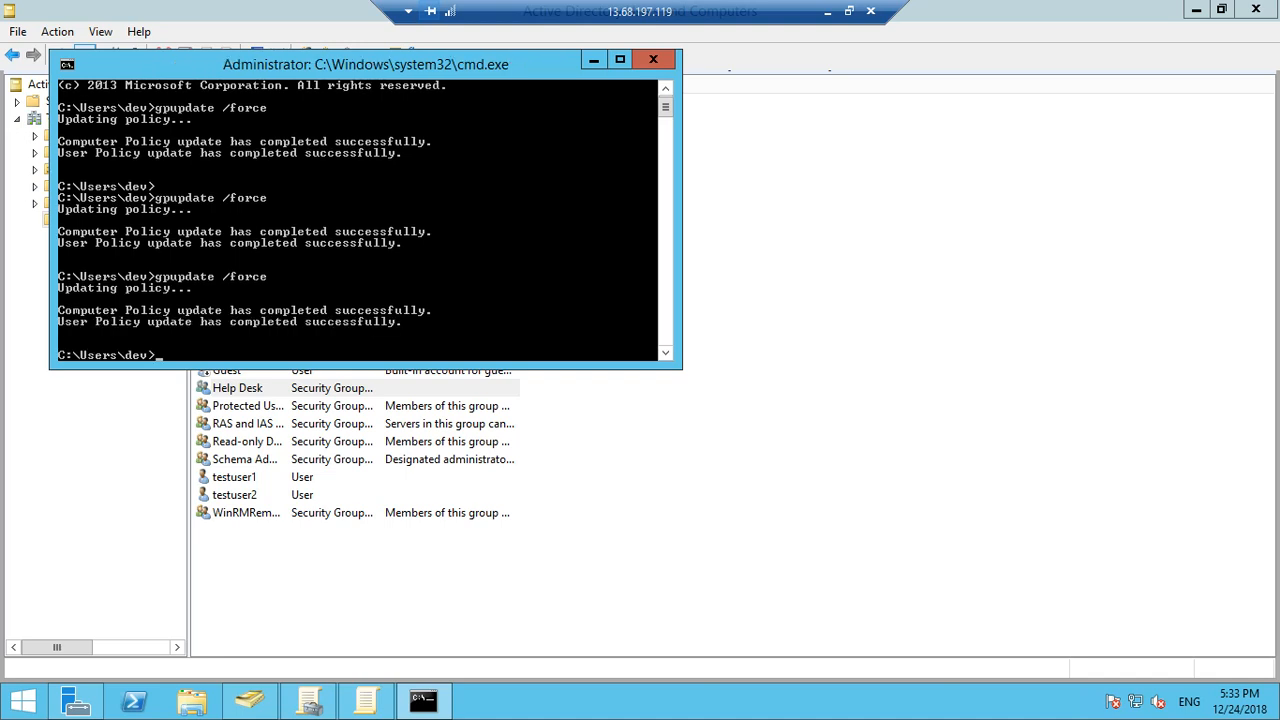
key(alt+Tab)
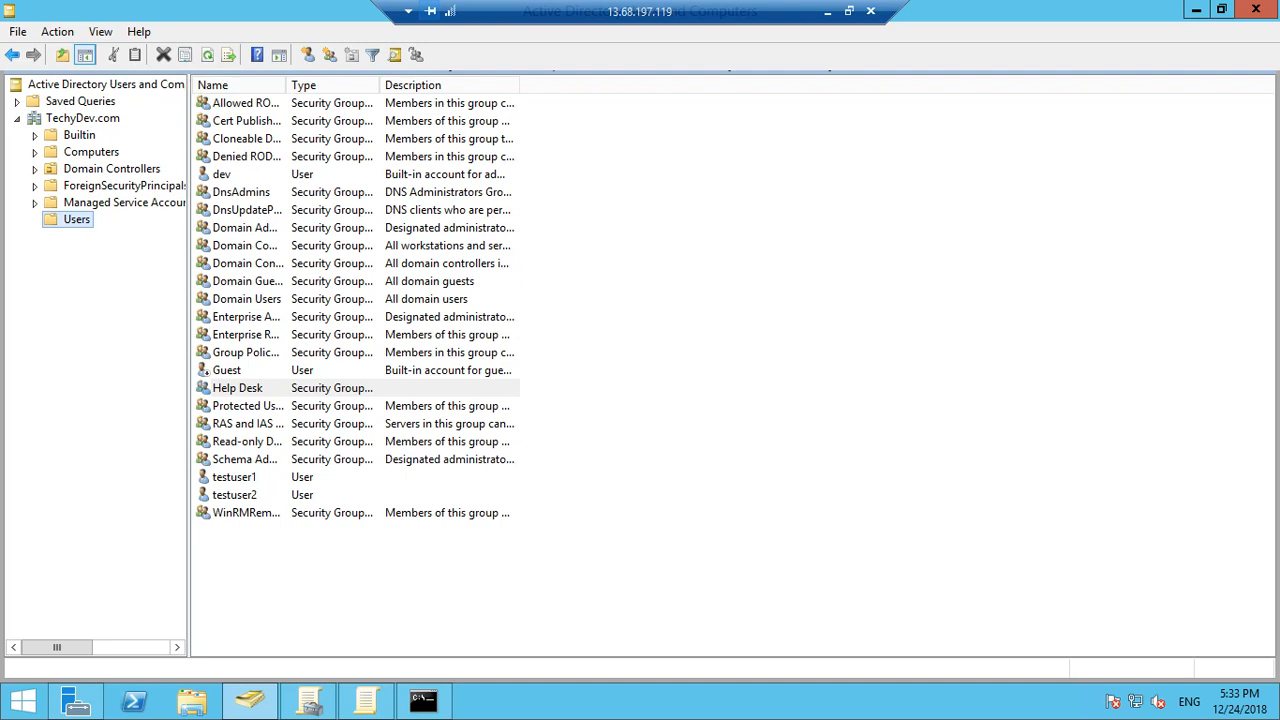
Step: Check the Help Desk group's member list in its properties and close the dialog
key(Return)
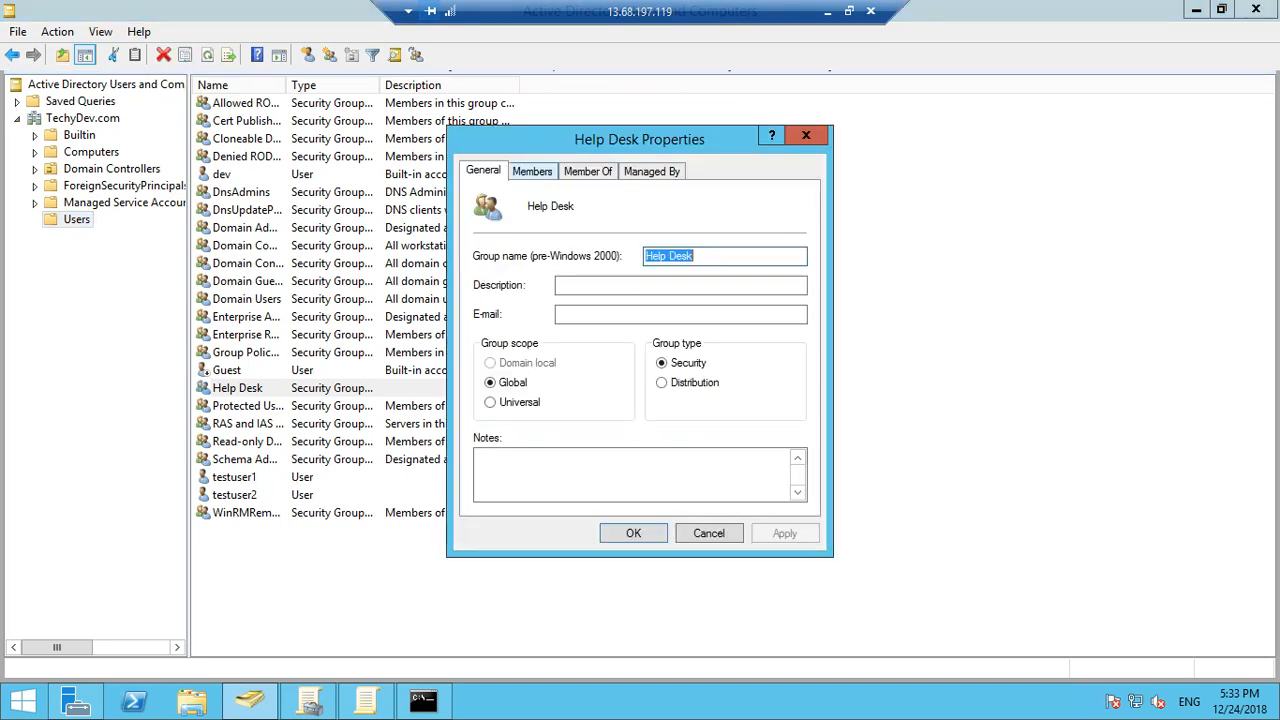
key(ctrl+Tab)
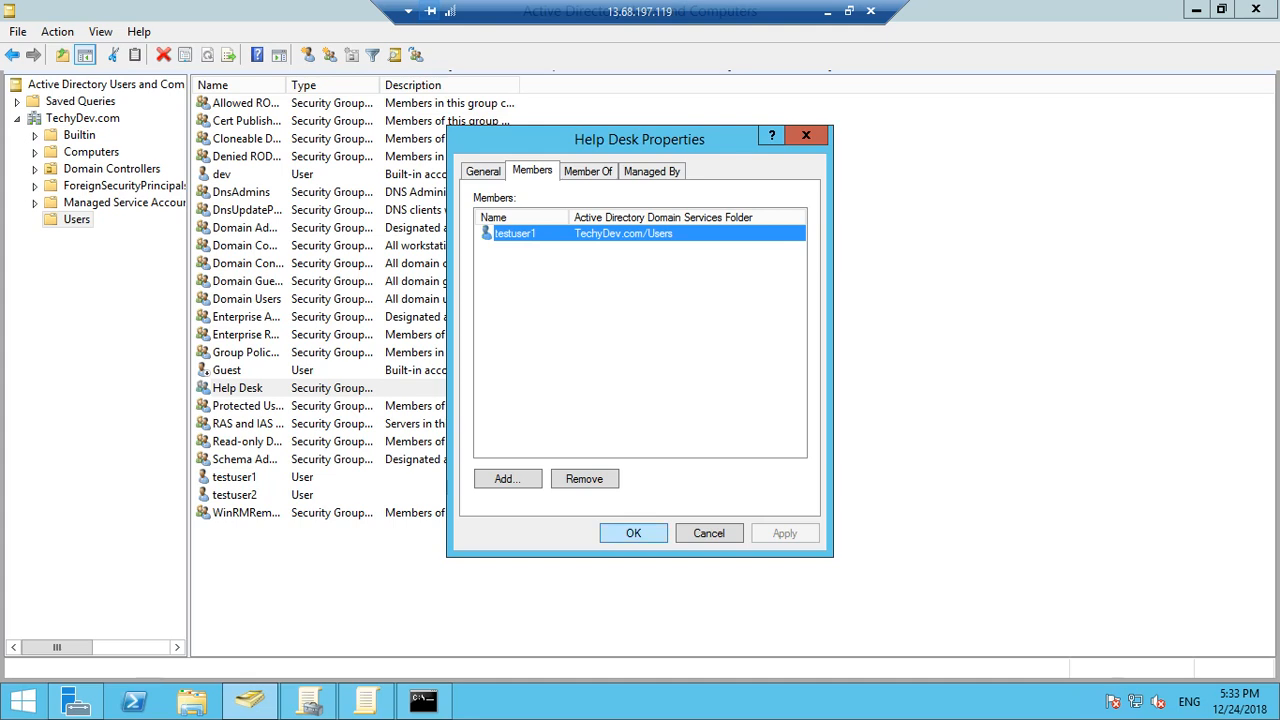
key(Return)
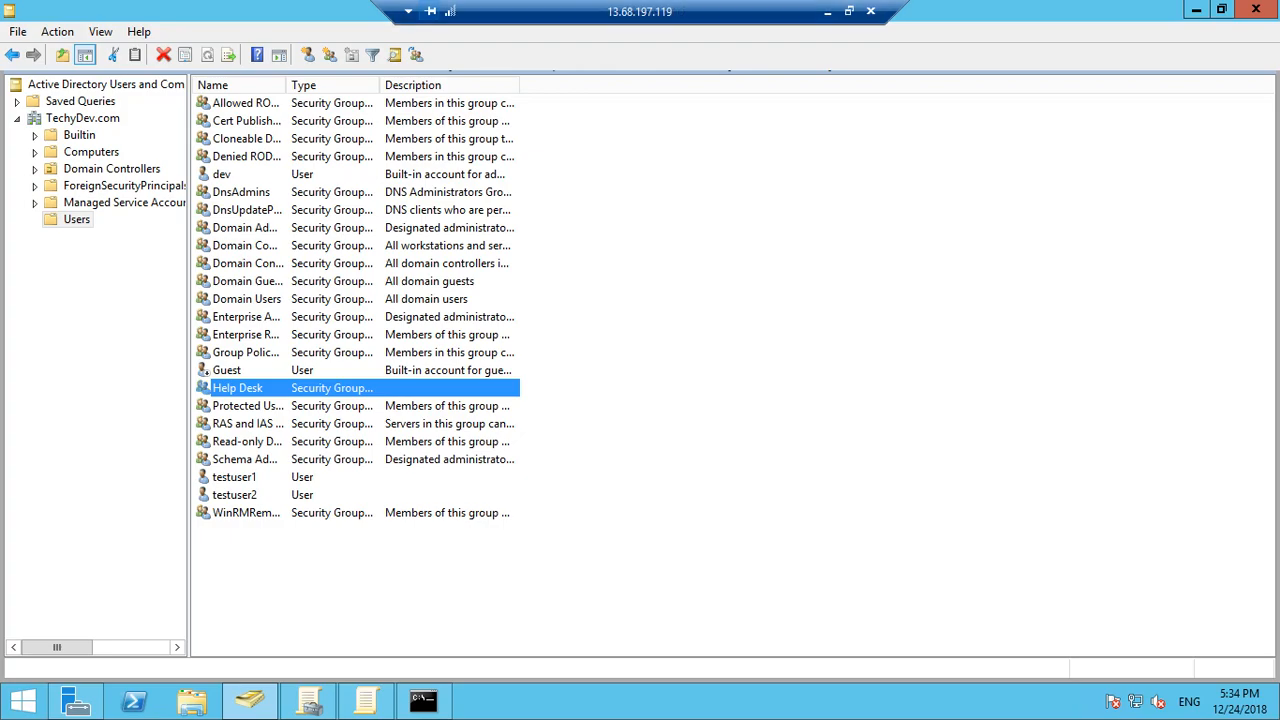
Step: Switch to the RUH-WebServer1 remote session, open Computer Management, and list the local groups
click(827, 11)
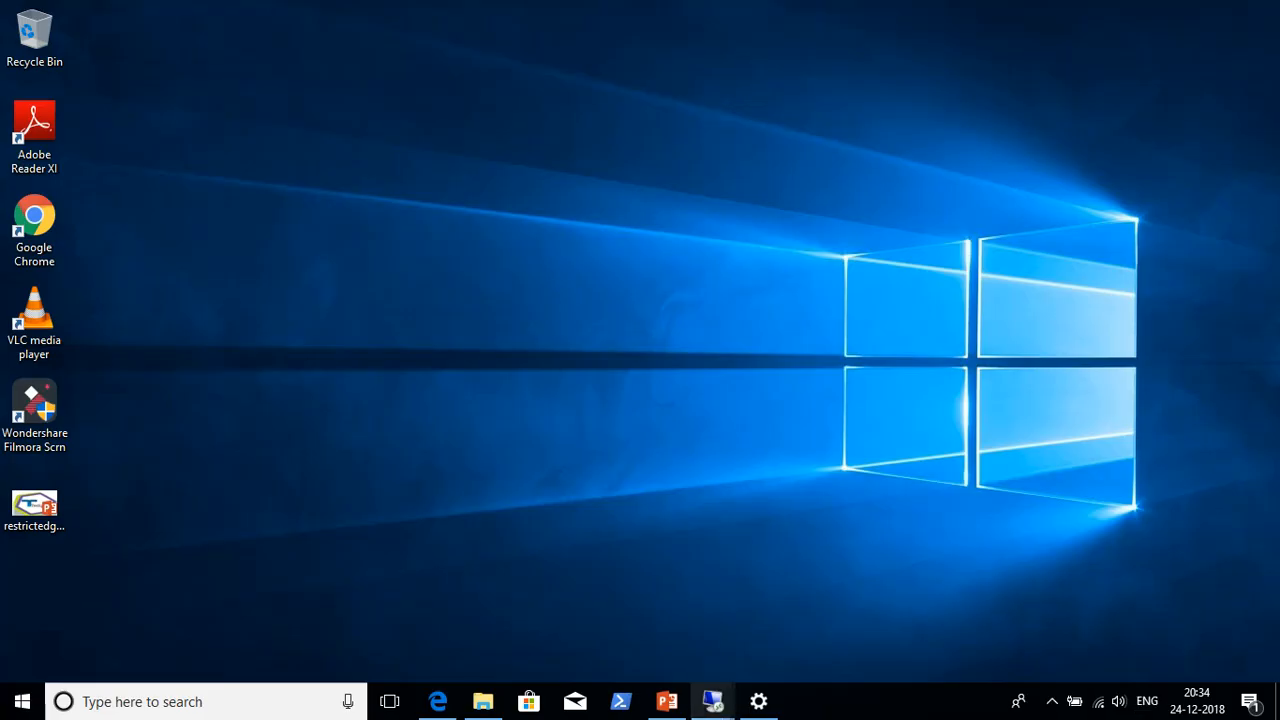
mouse_move(712, 701)
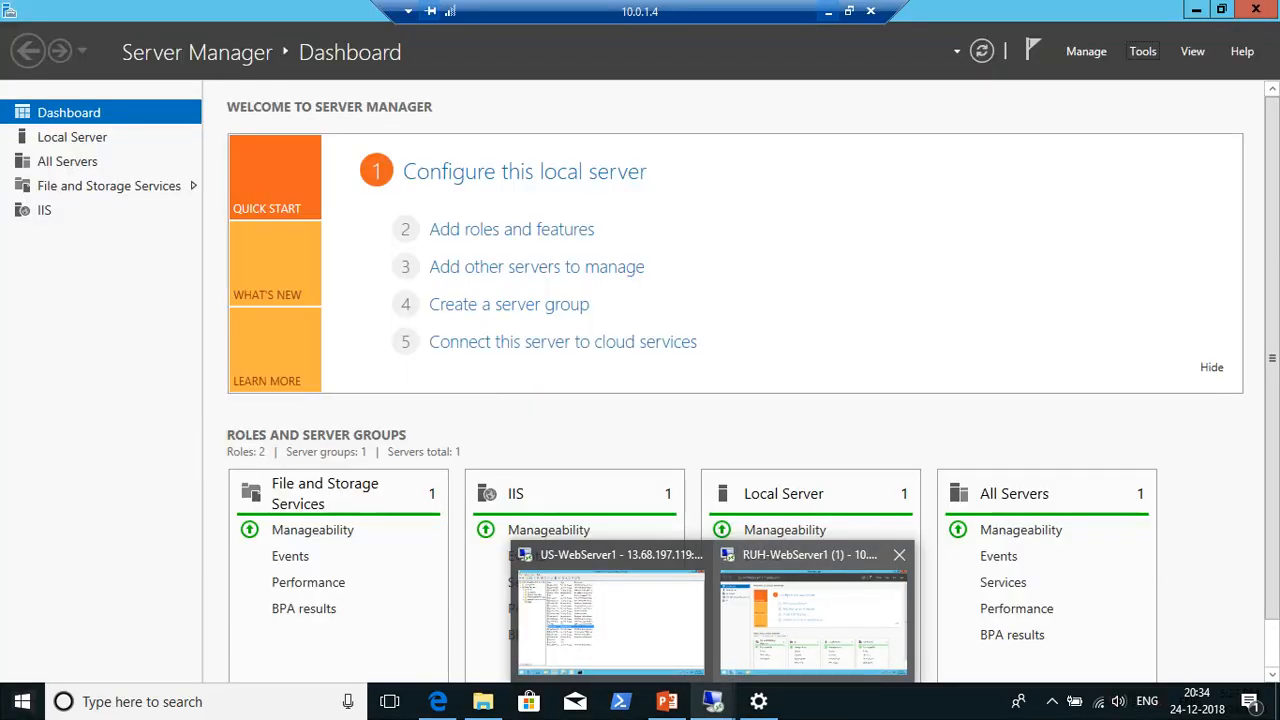
click(813, 622)
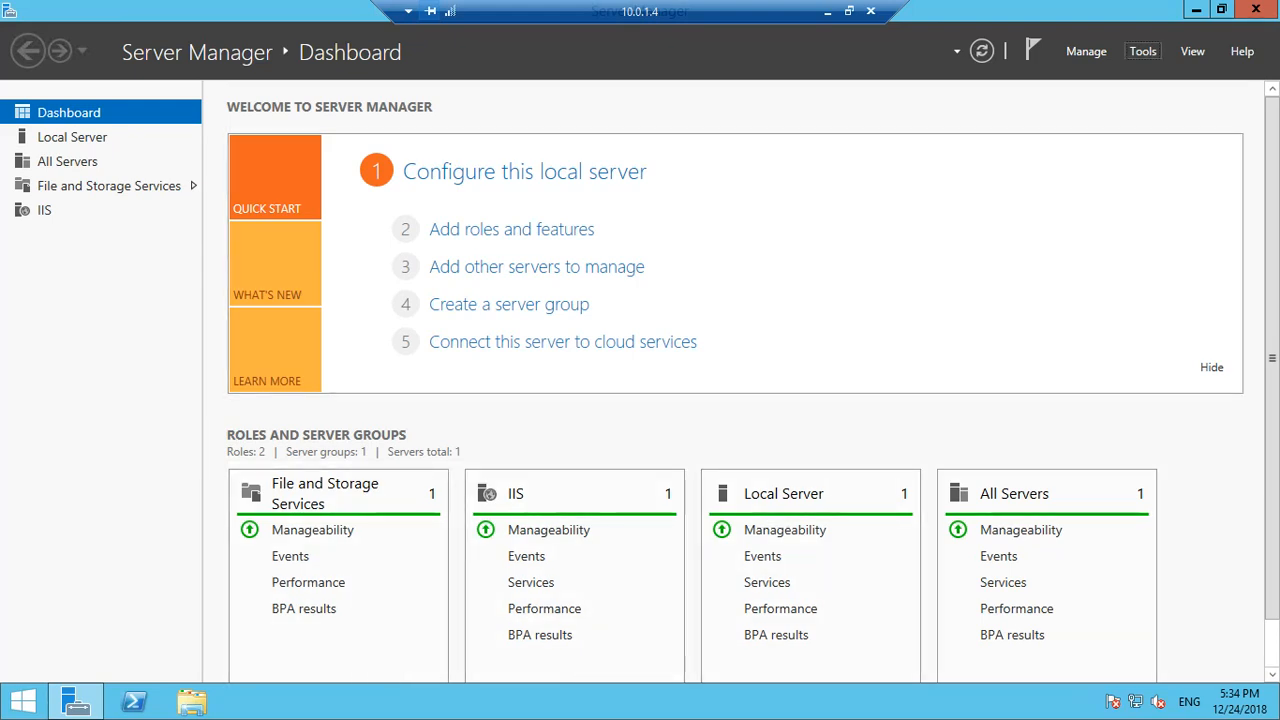
click(1142, 51)
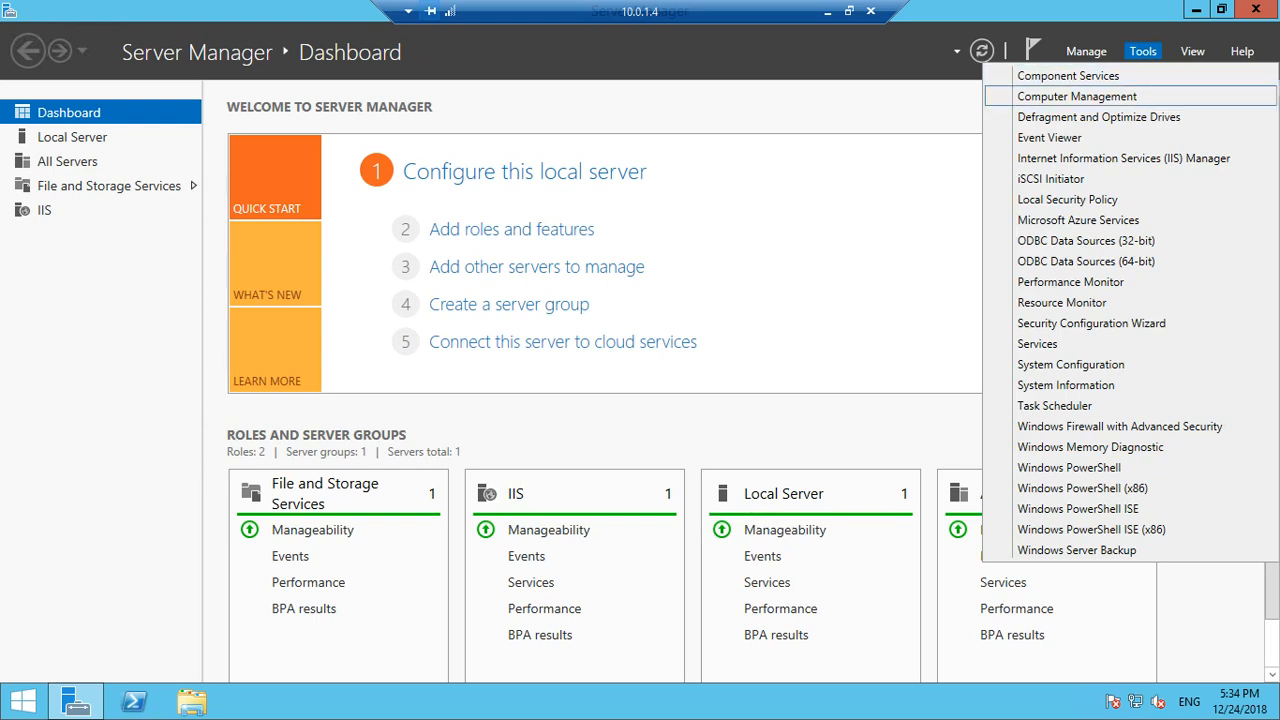
key(Return)
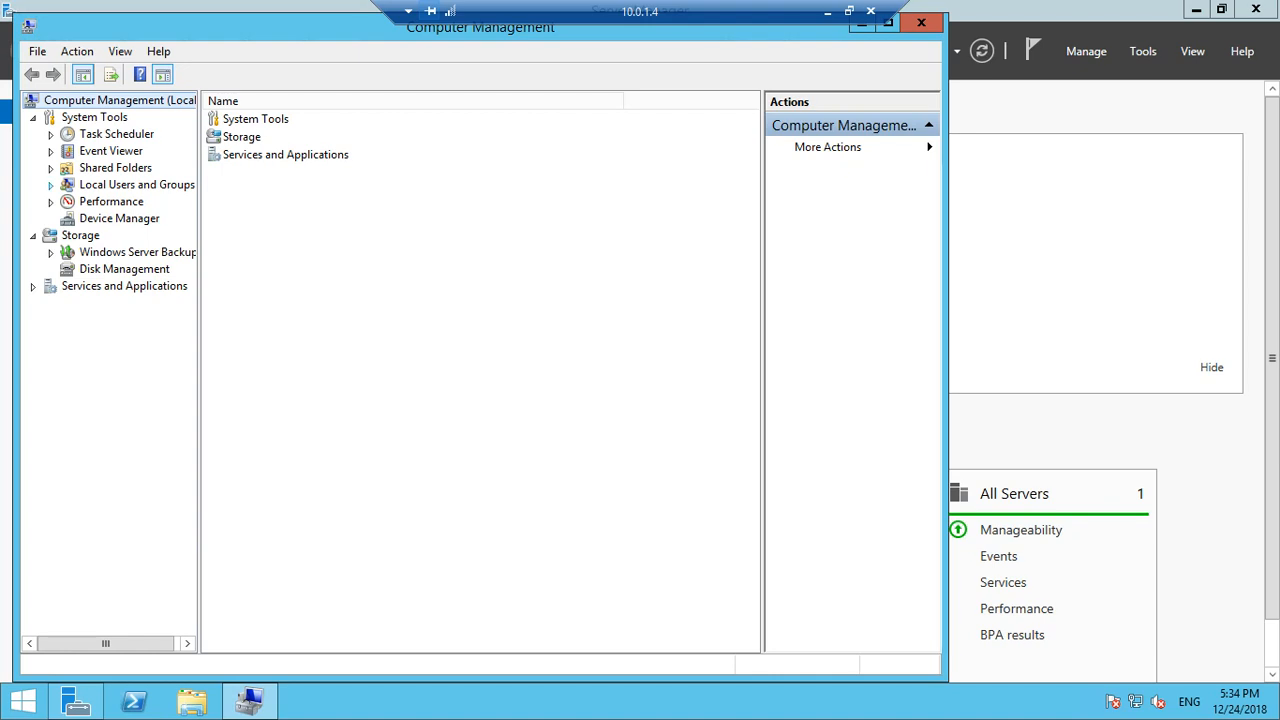
click(51, 185)
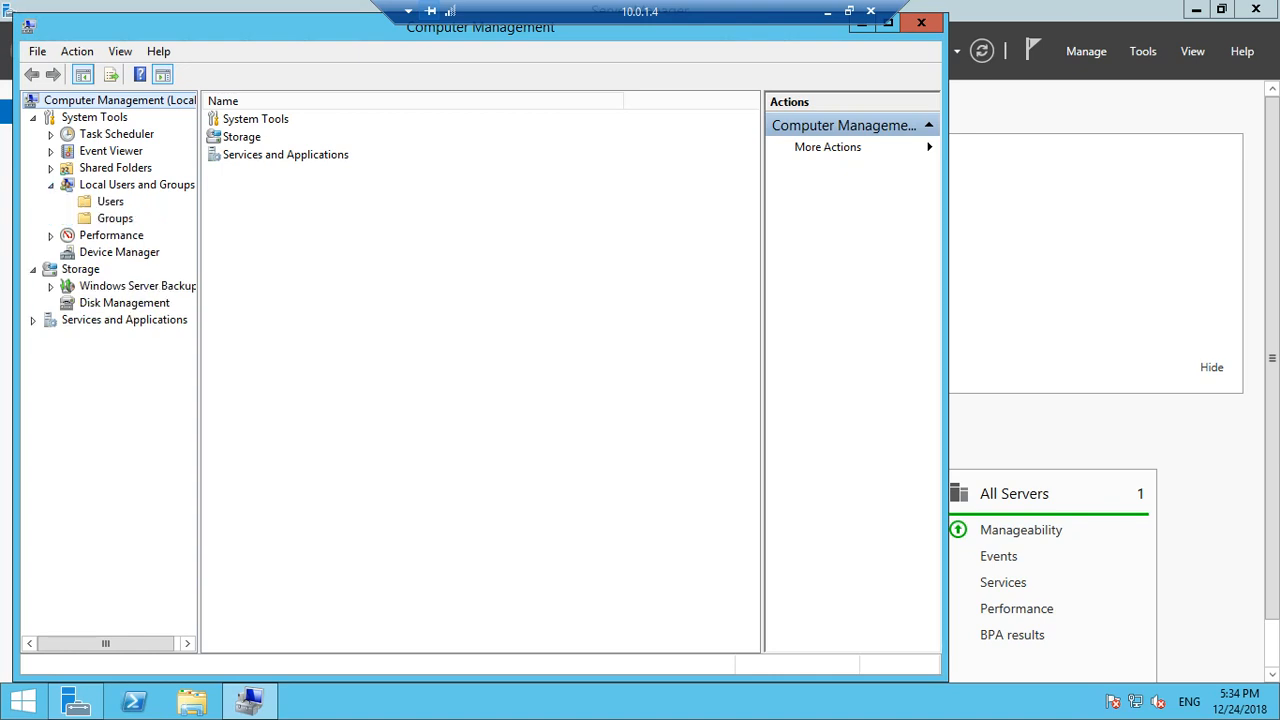
click(115, 218)
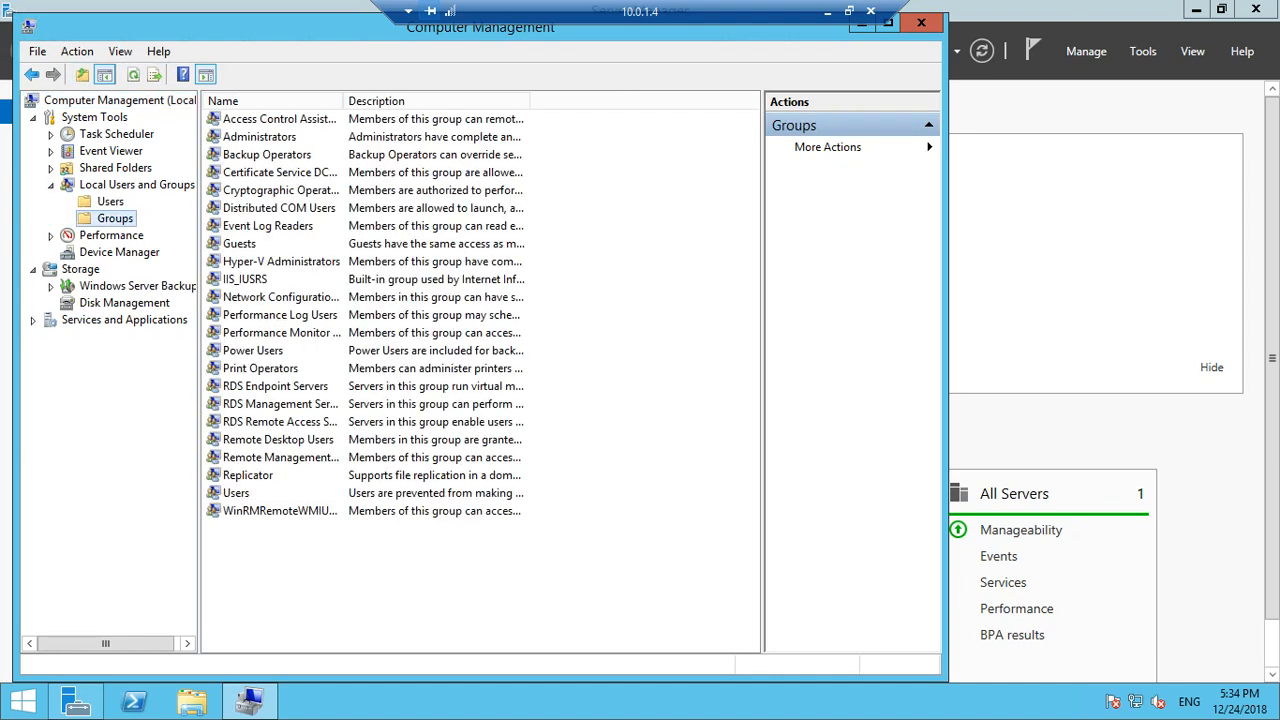
Step: Review the members of the local Administrators group and close its properties
double_click(259, 137)
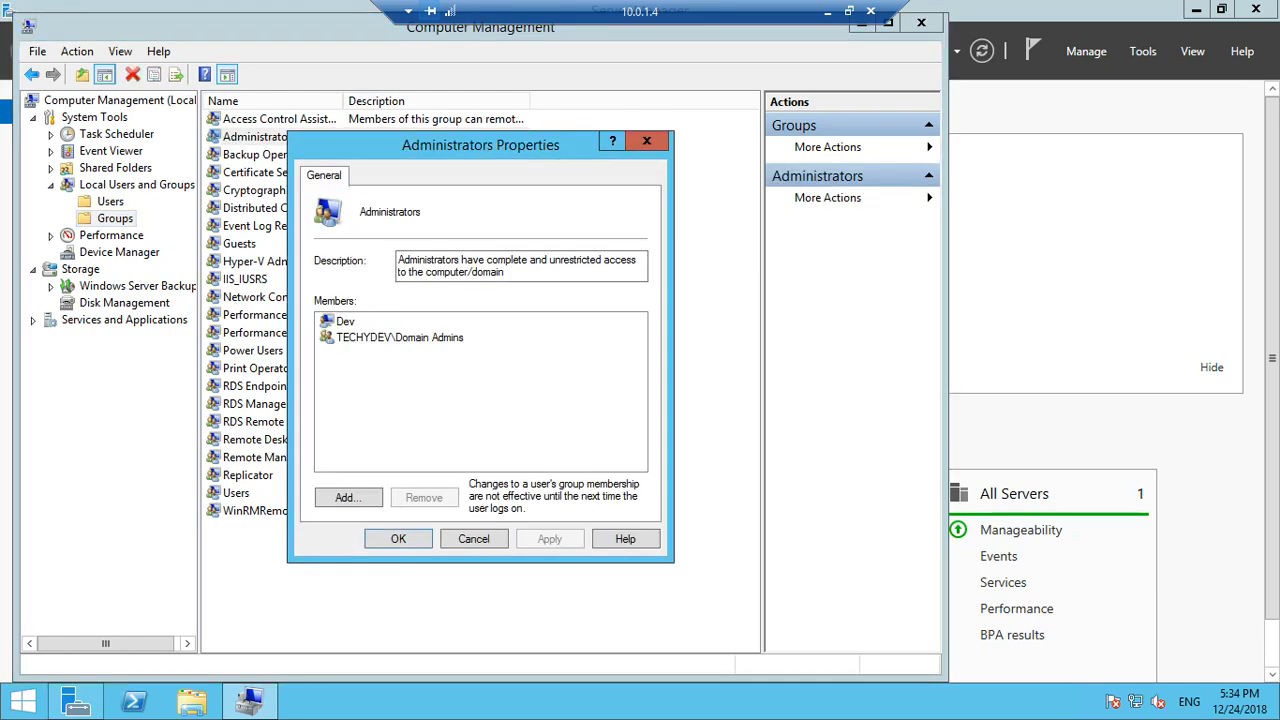
click(400, 338)
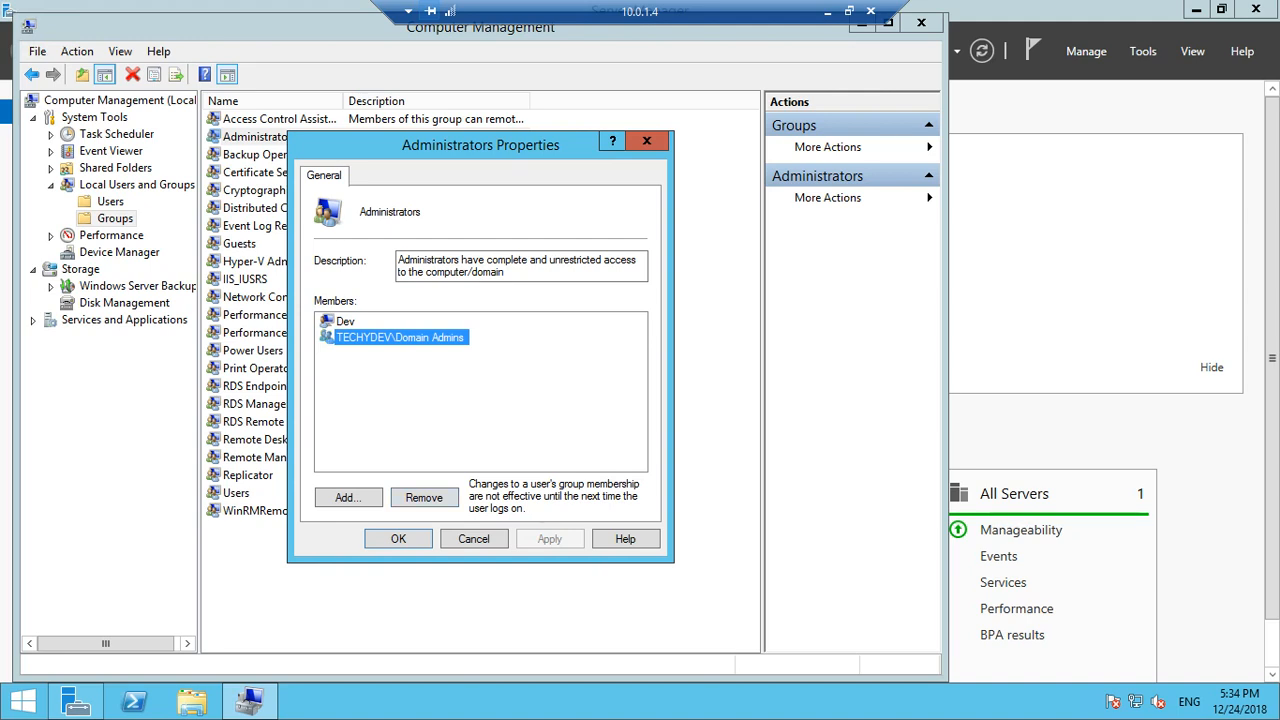
click(398, 539)
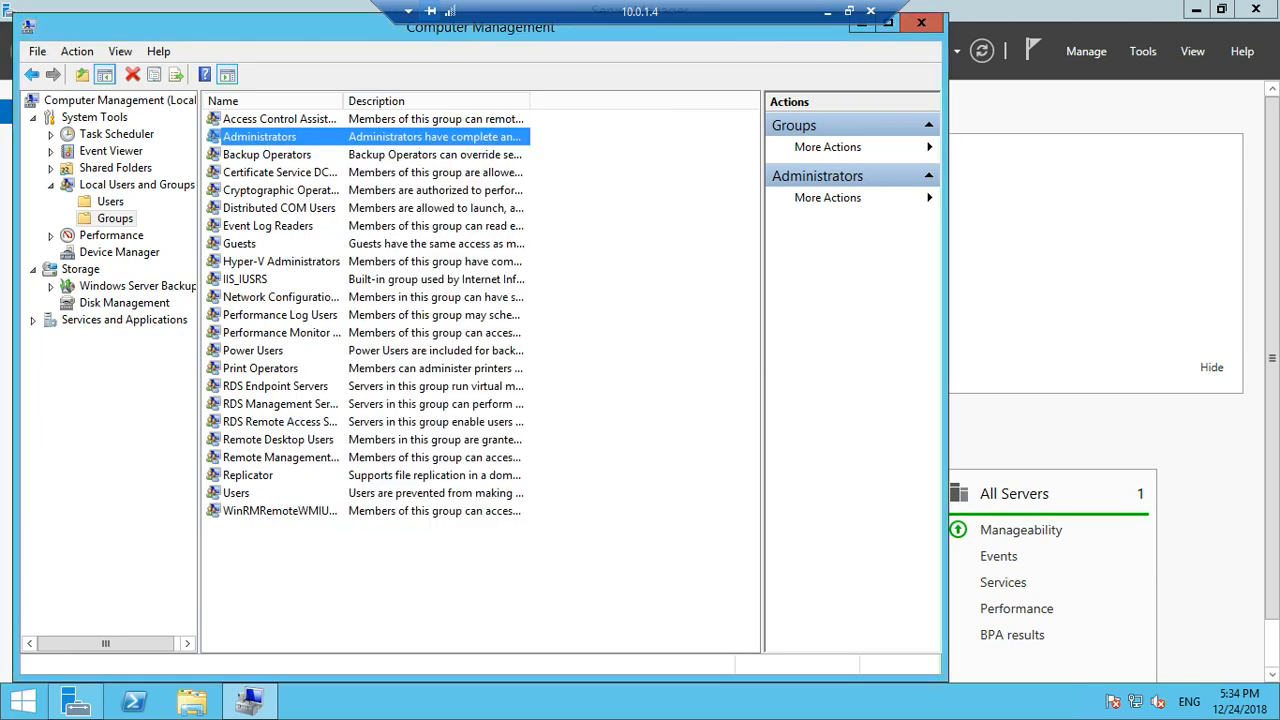
Step: Switch back to the US-WebServer1 session and open the TECHYDEV\Help Desk restricted group's properties in the Group Policy Management Editor
click(828, 12)
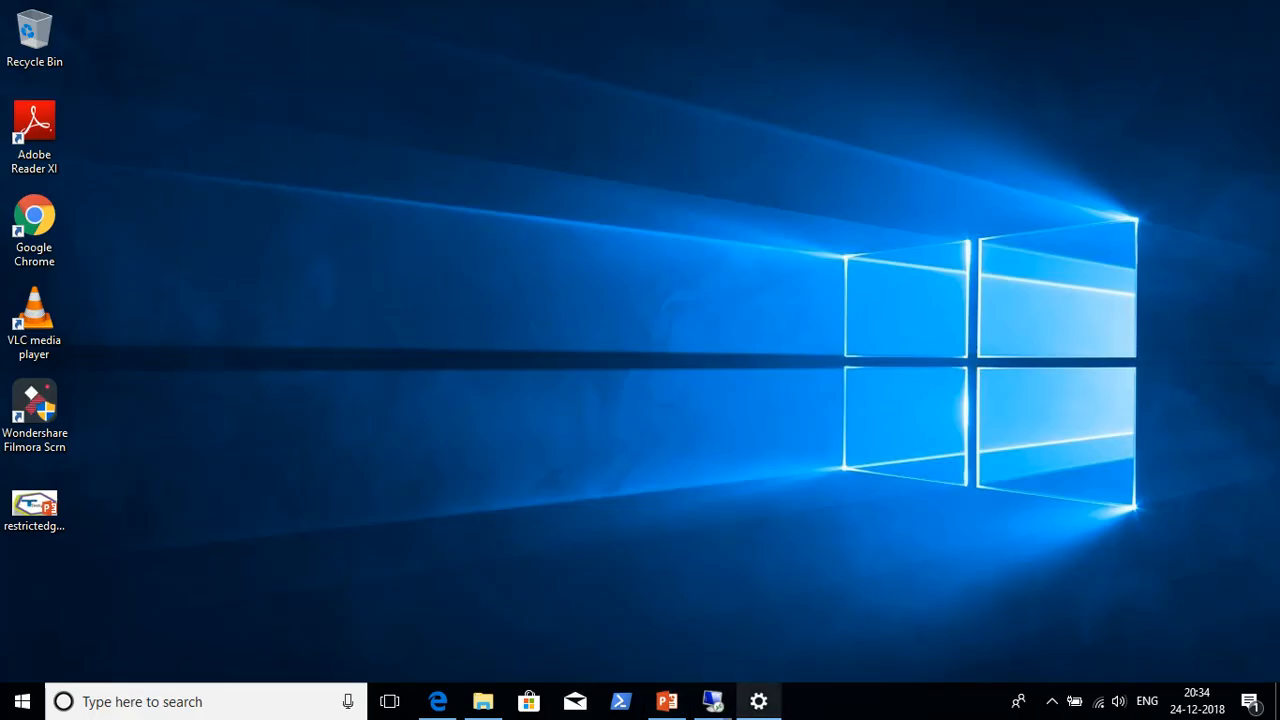
mouse_move(712, 701)
click(609, 620)
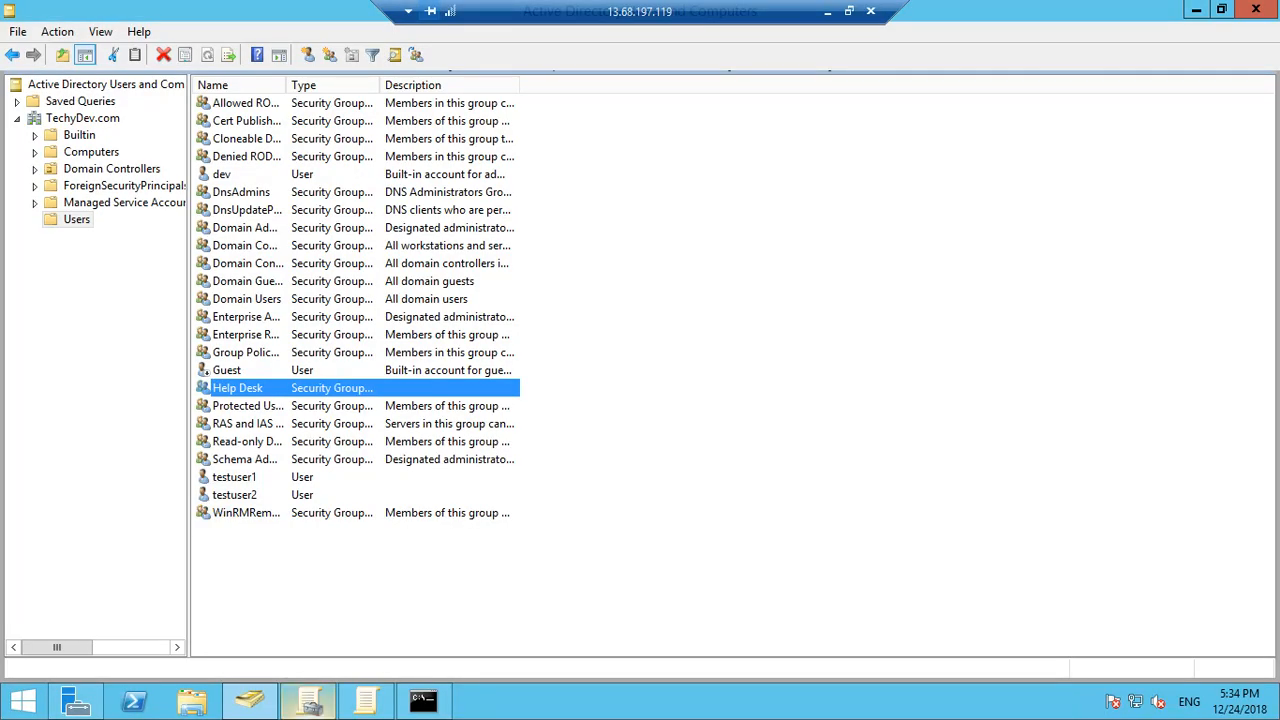
click(366, 700)
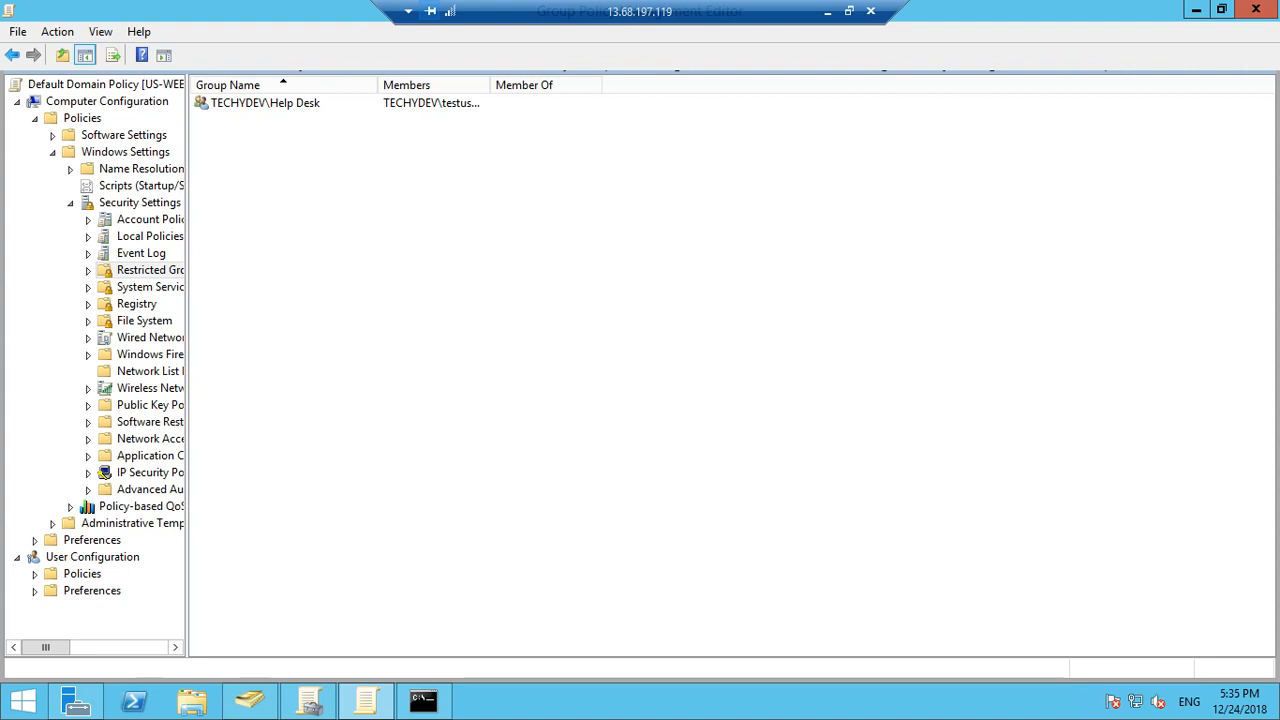
click(265, 103)
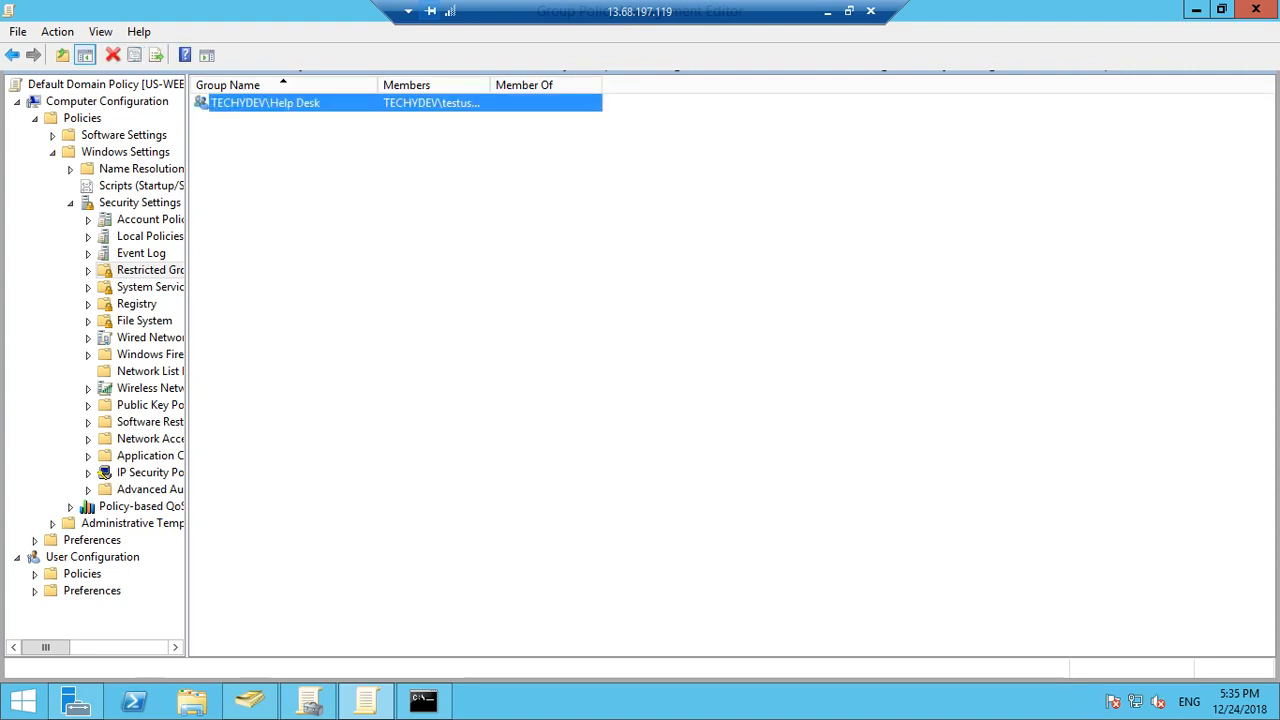
double_click(265, 103)
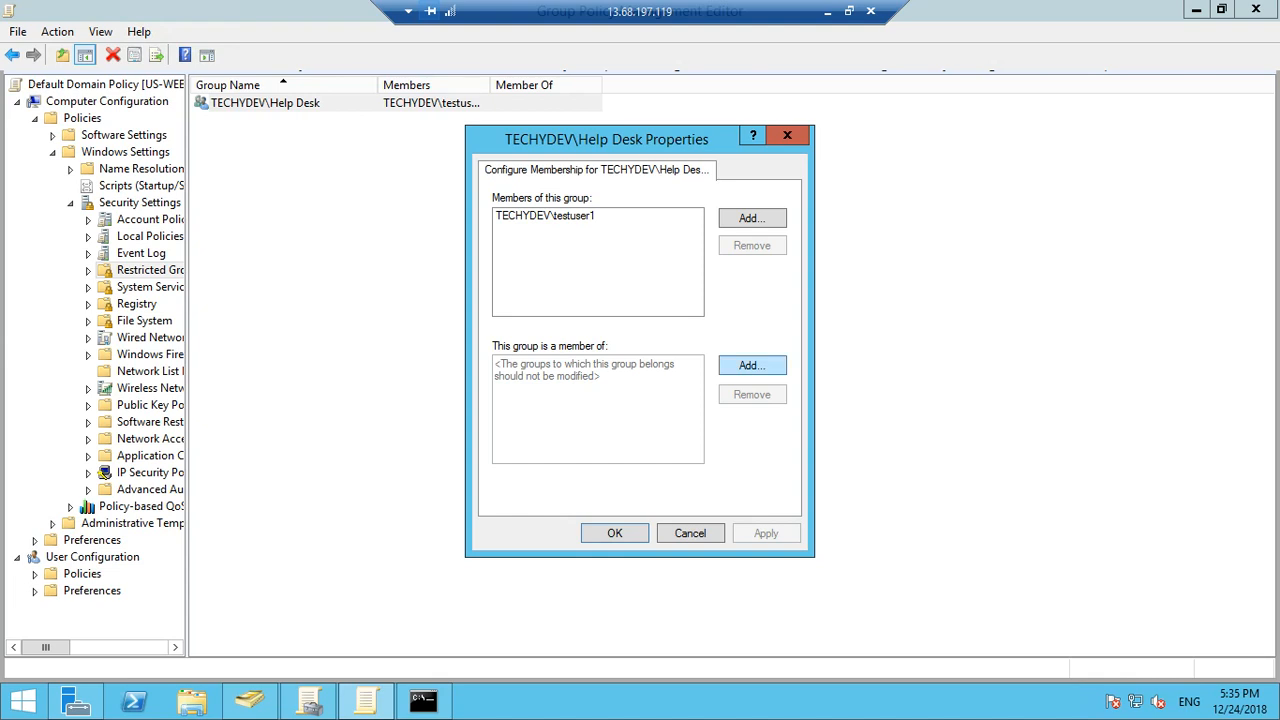
Step: Make the Help Desk restricted group a member of Administrators and apply the membership change
click(752, 365)
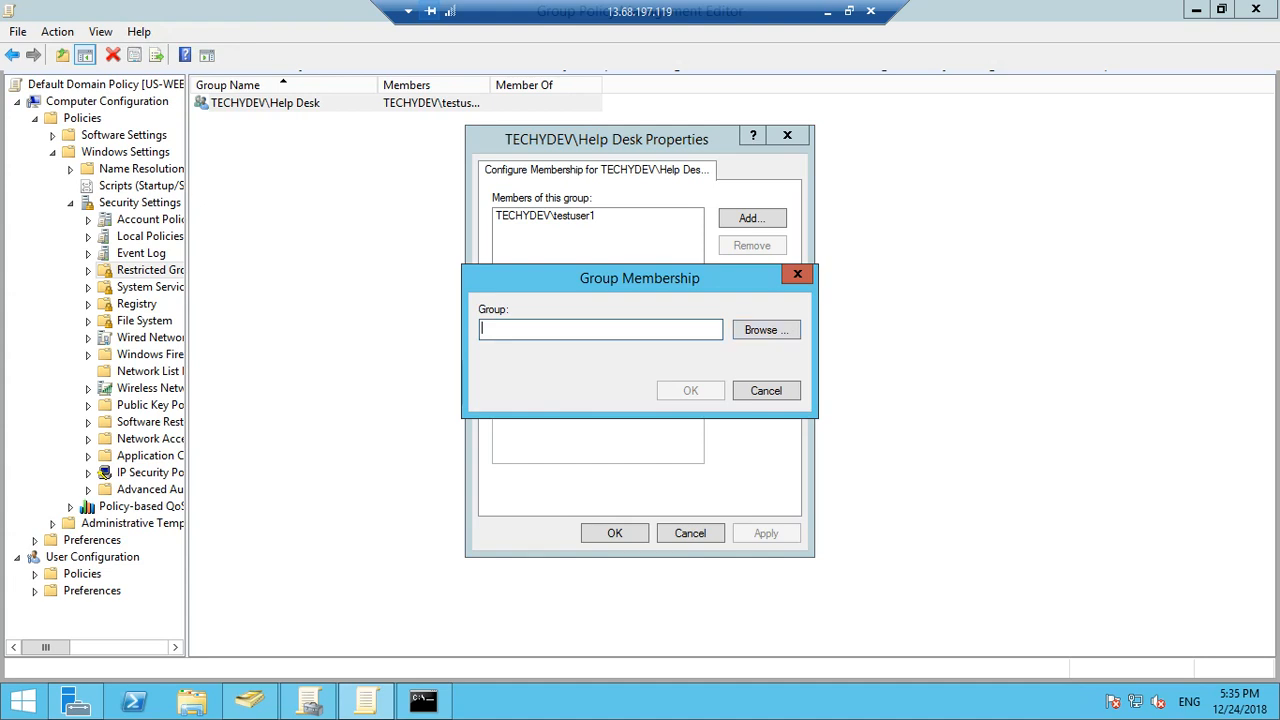
text(Admin)
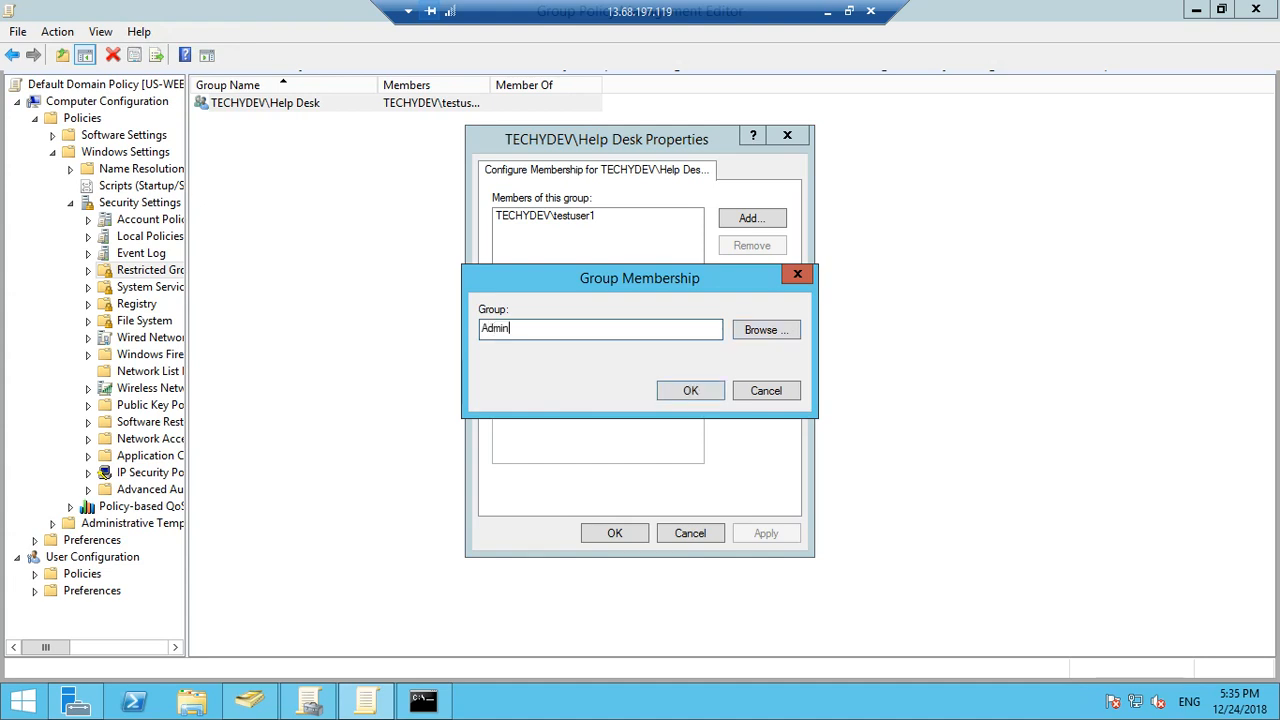
text(istrators)
key(Return)
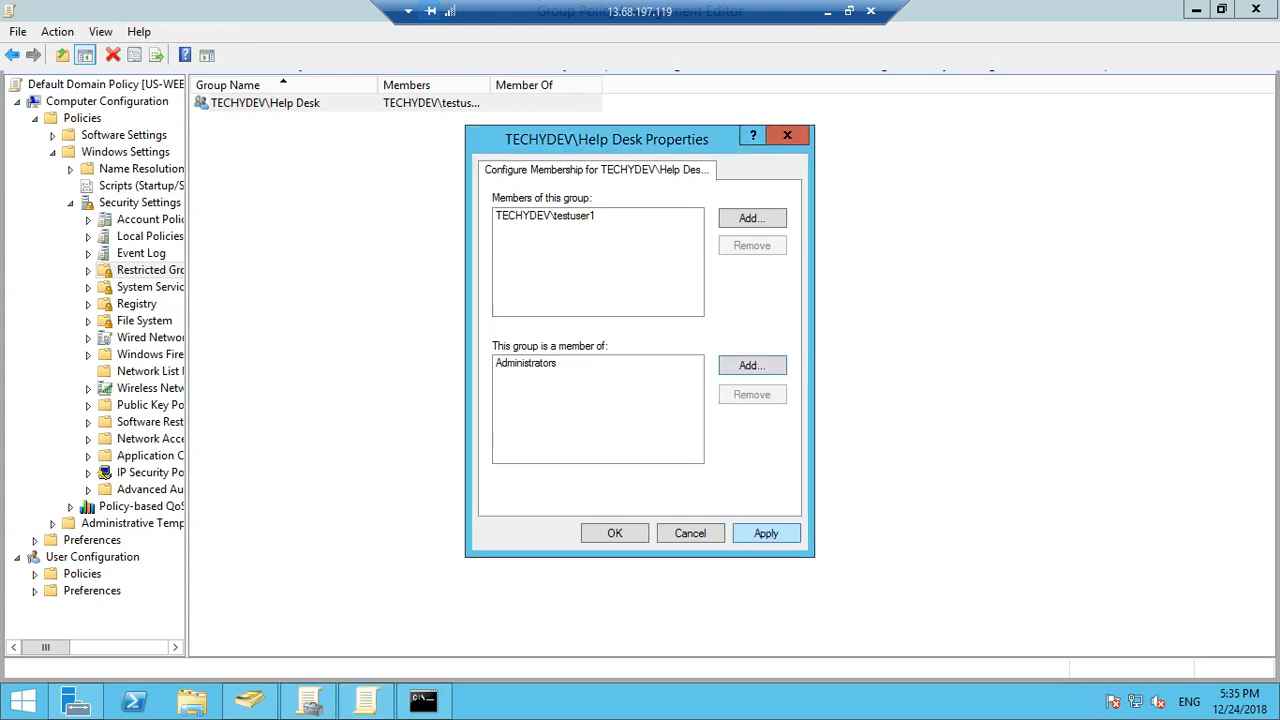
click(766, 533)
click(615, 533)
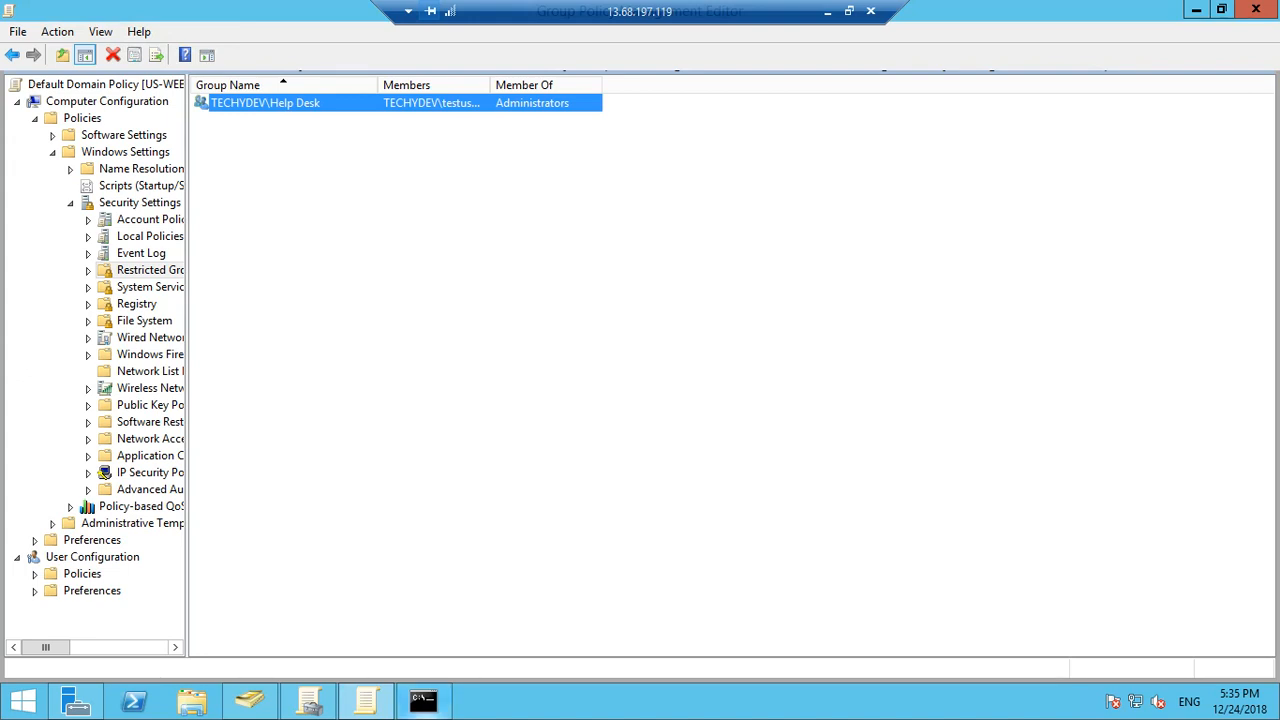
Step: Switch to the Command Prompt on US-WebServer1 and rerun gpupdate /force
click(422, 700)
key(Up)
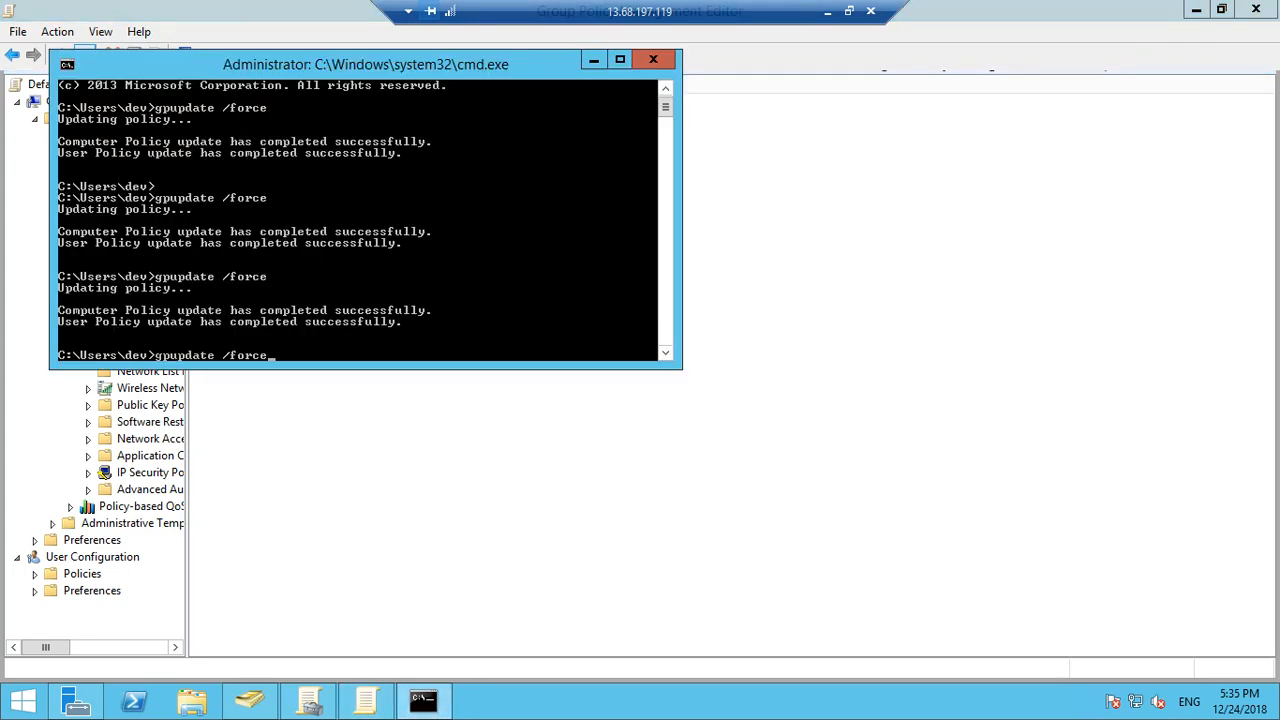
key(Return)
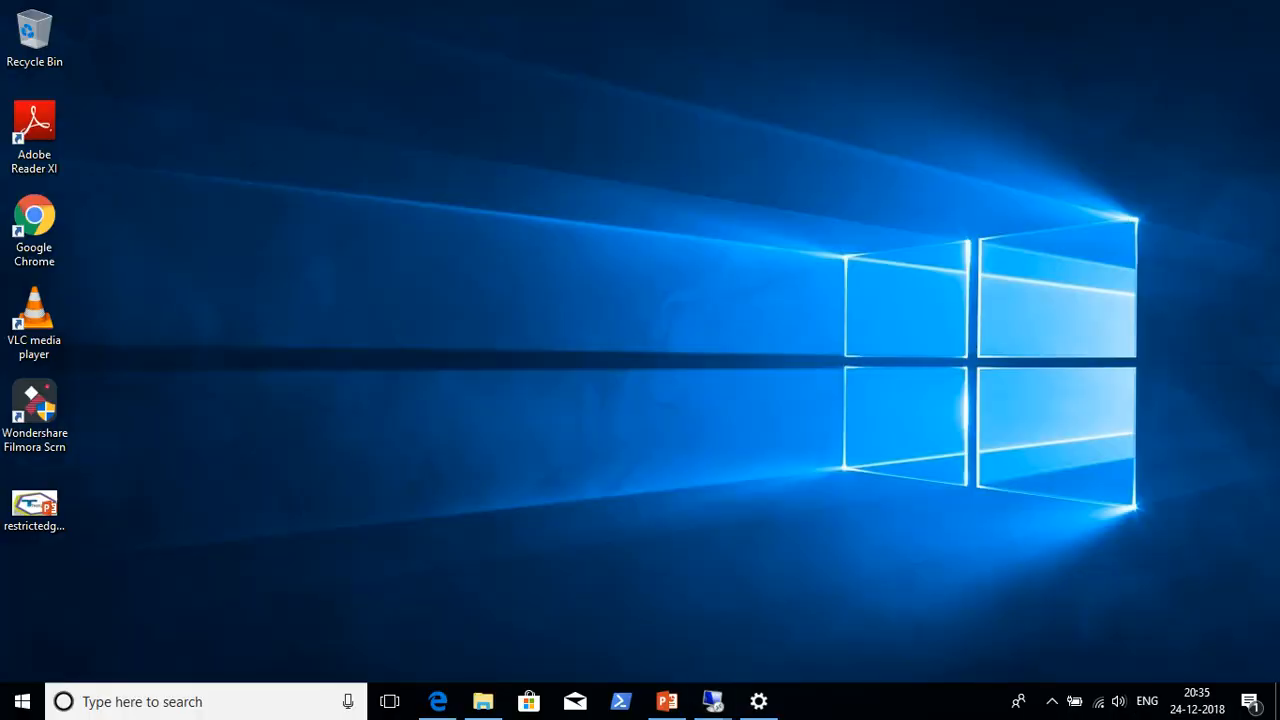
Step: Switch to the RUH-WebServer1 session, open a Command Prompt with cmd, and run gpupdate /force
mouse_move(713, 701)
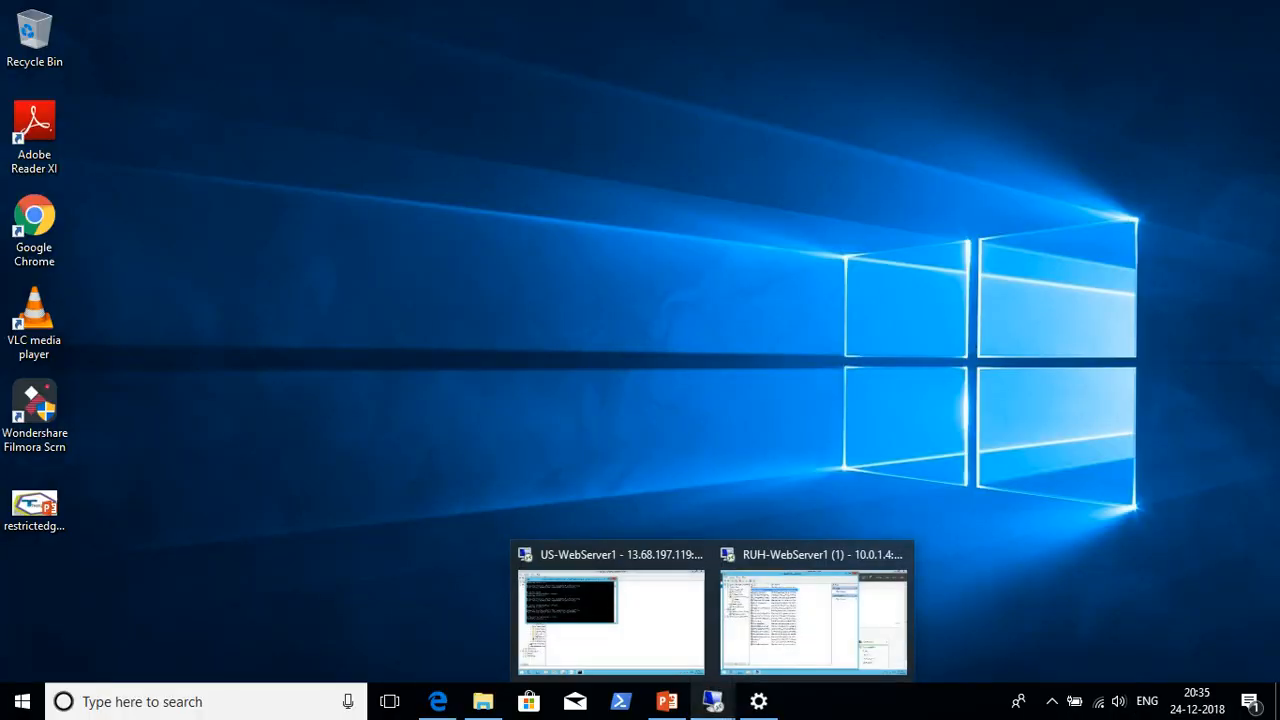
click(814, 605)
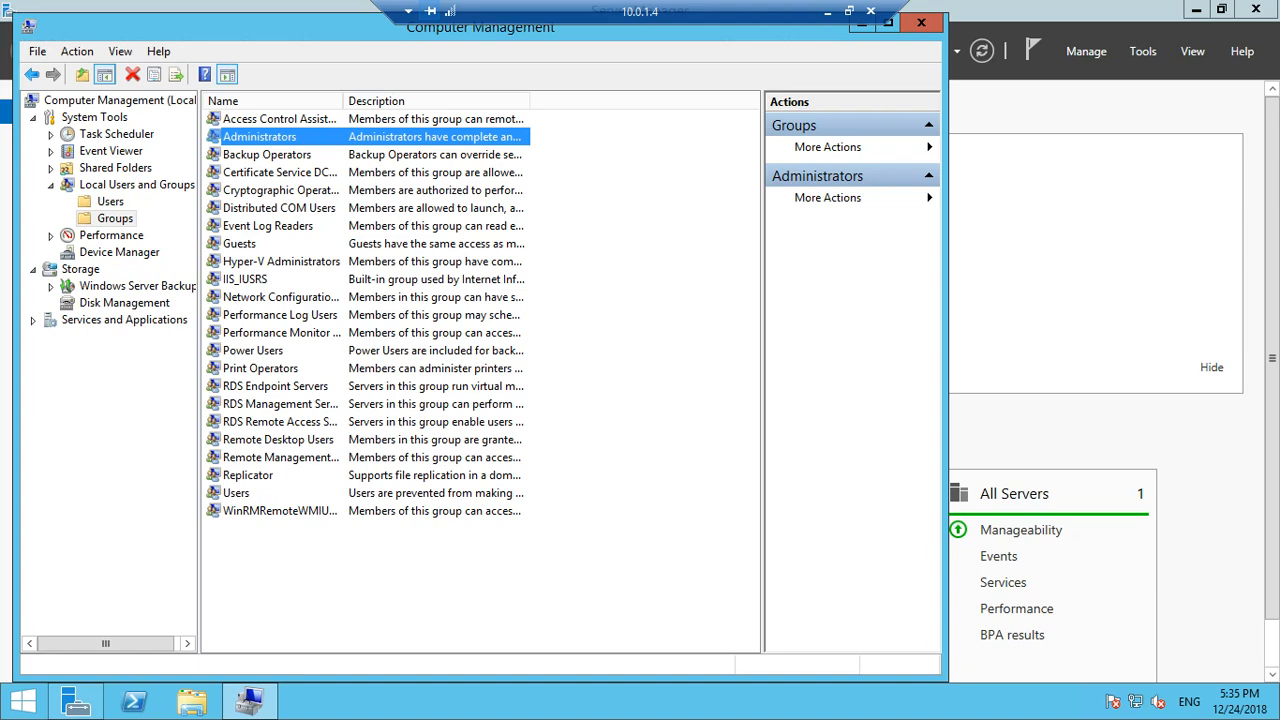
key(super+r)
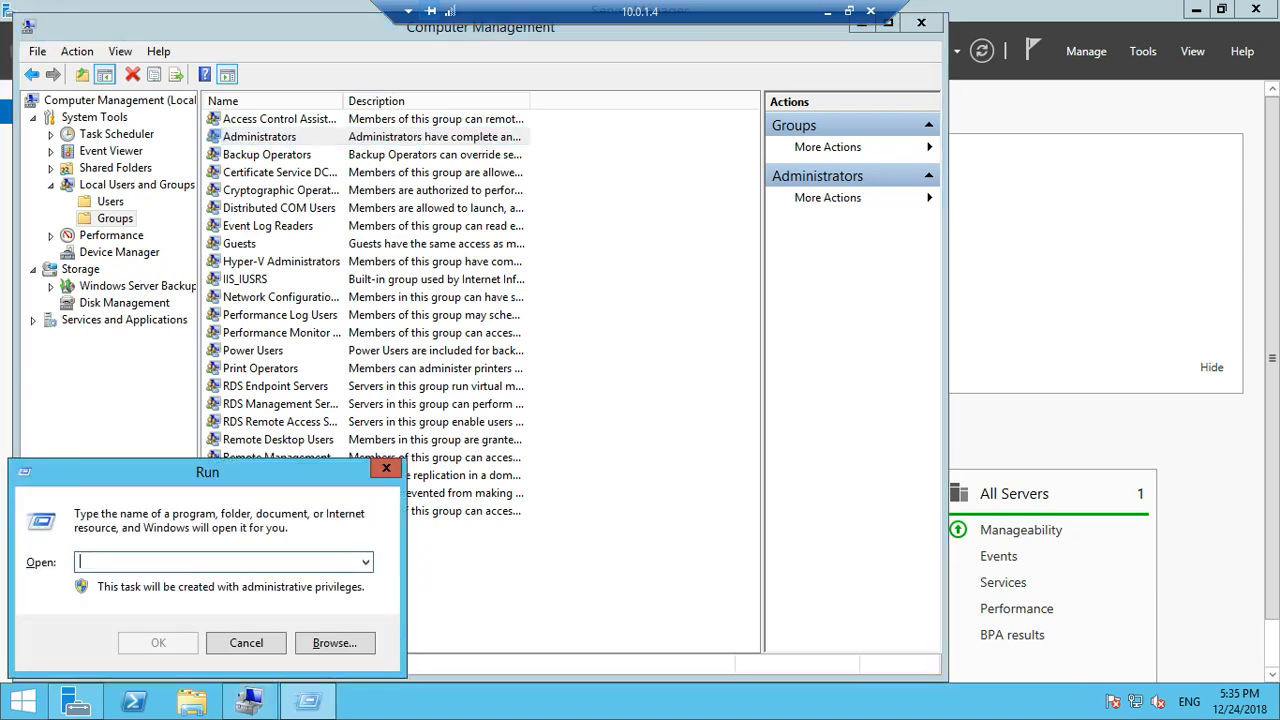
text(cmd)
key(Return)
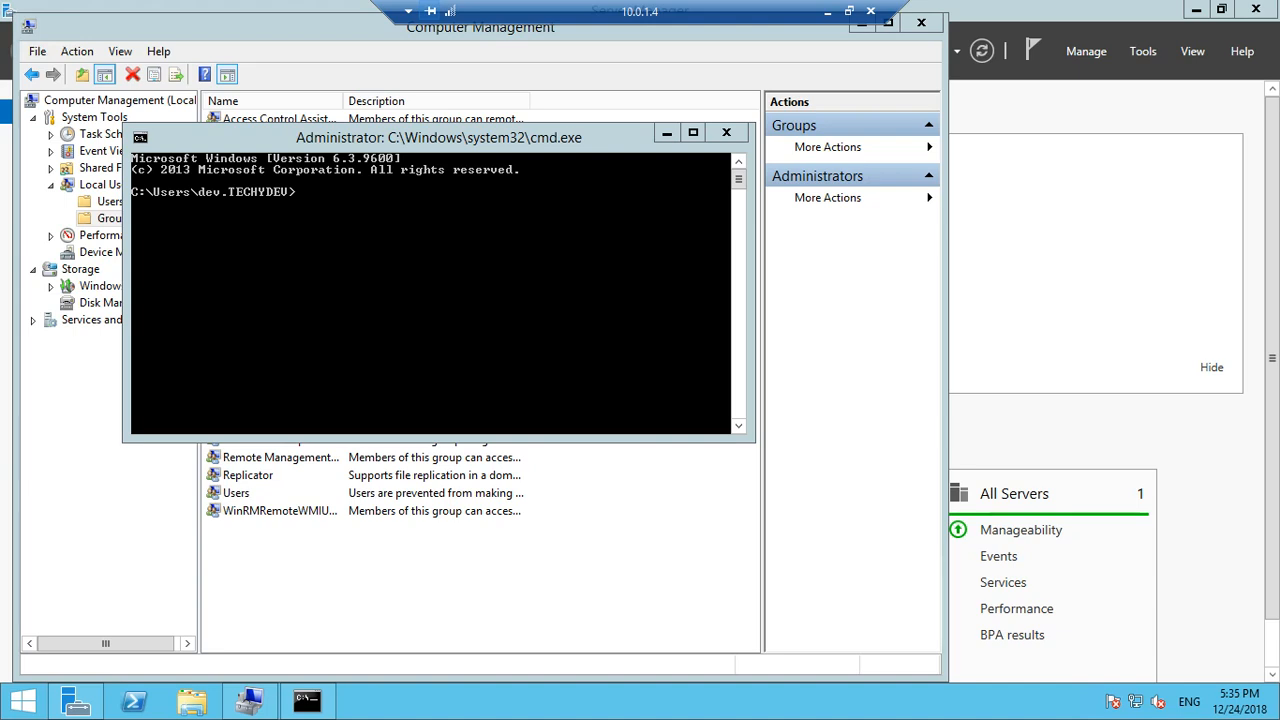
text(g)
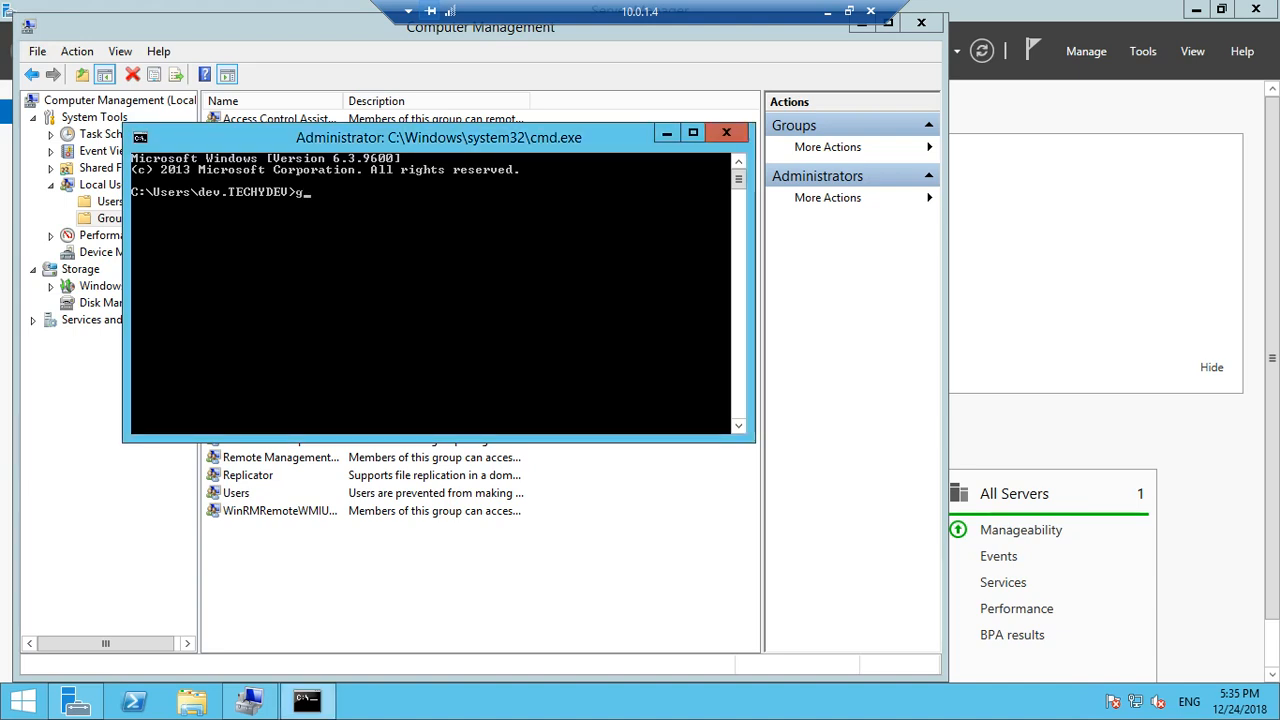
text(pupdate /force)
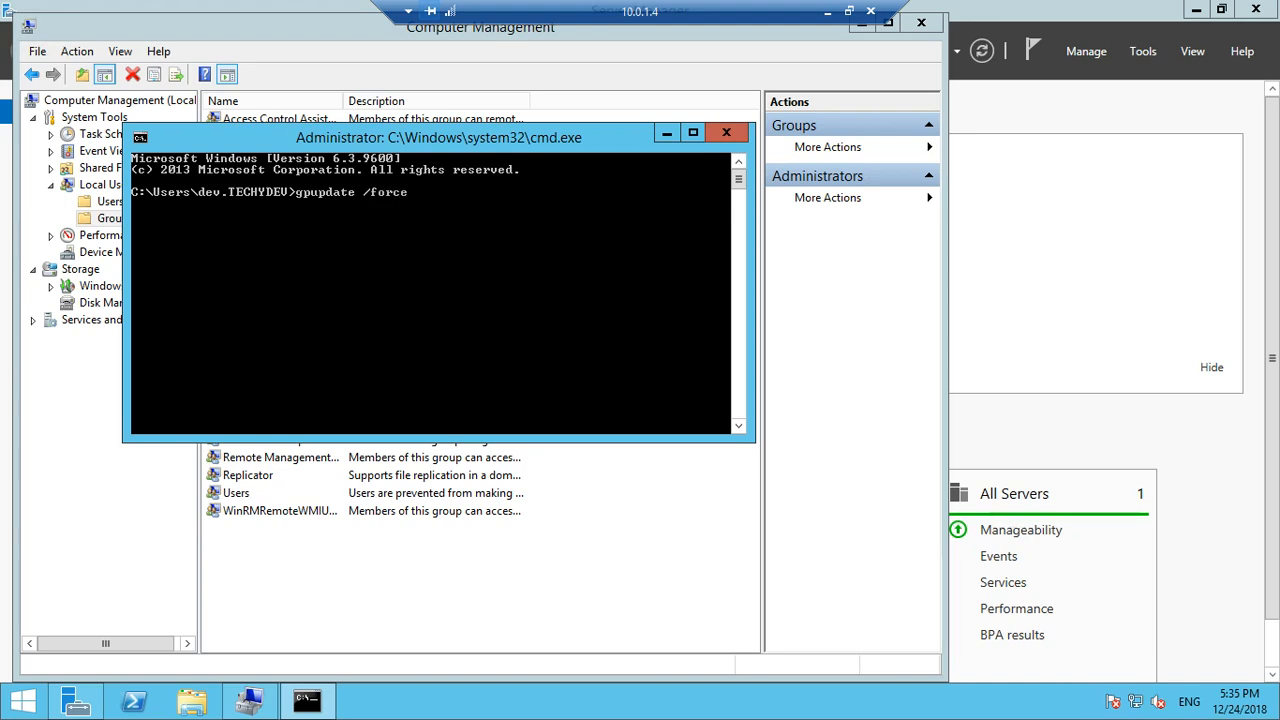
key(Return)
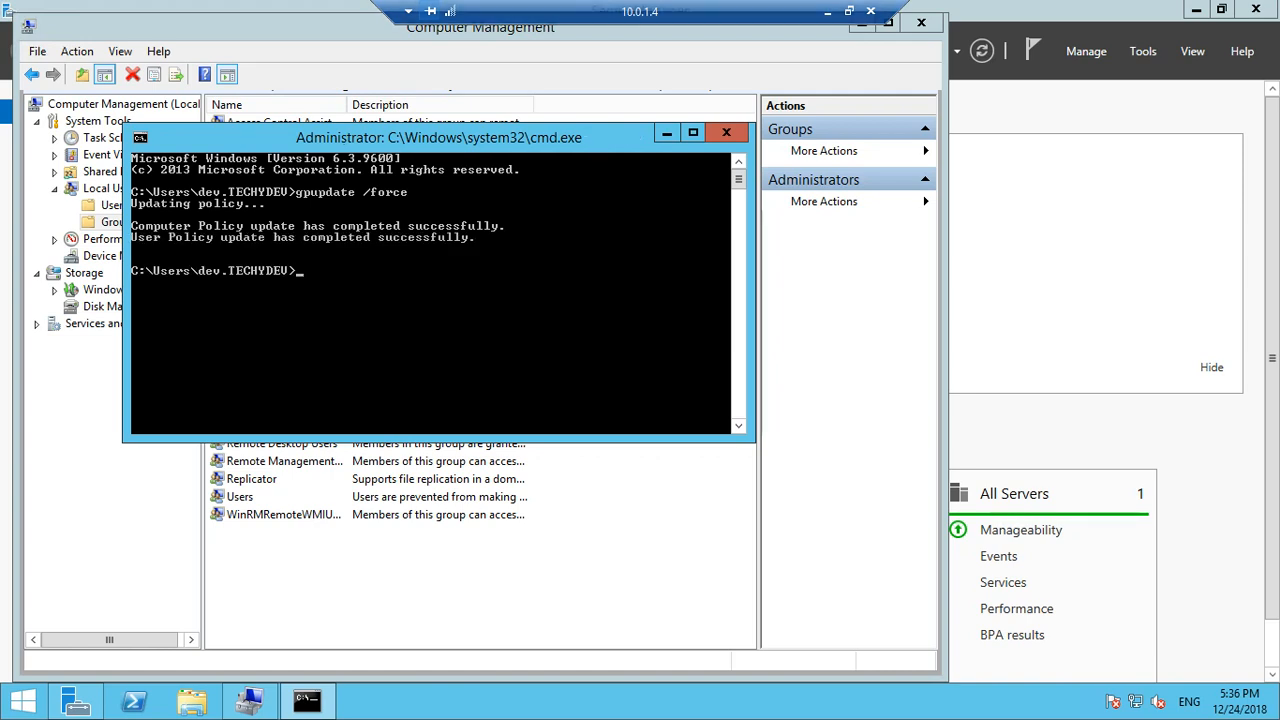
Step: Return to Computer Management and check the local Administrators group's members for TECHYDEV\Help Desk
click(620, 30)
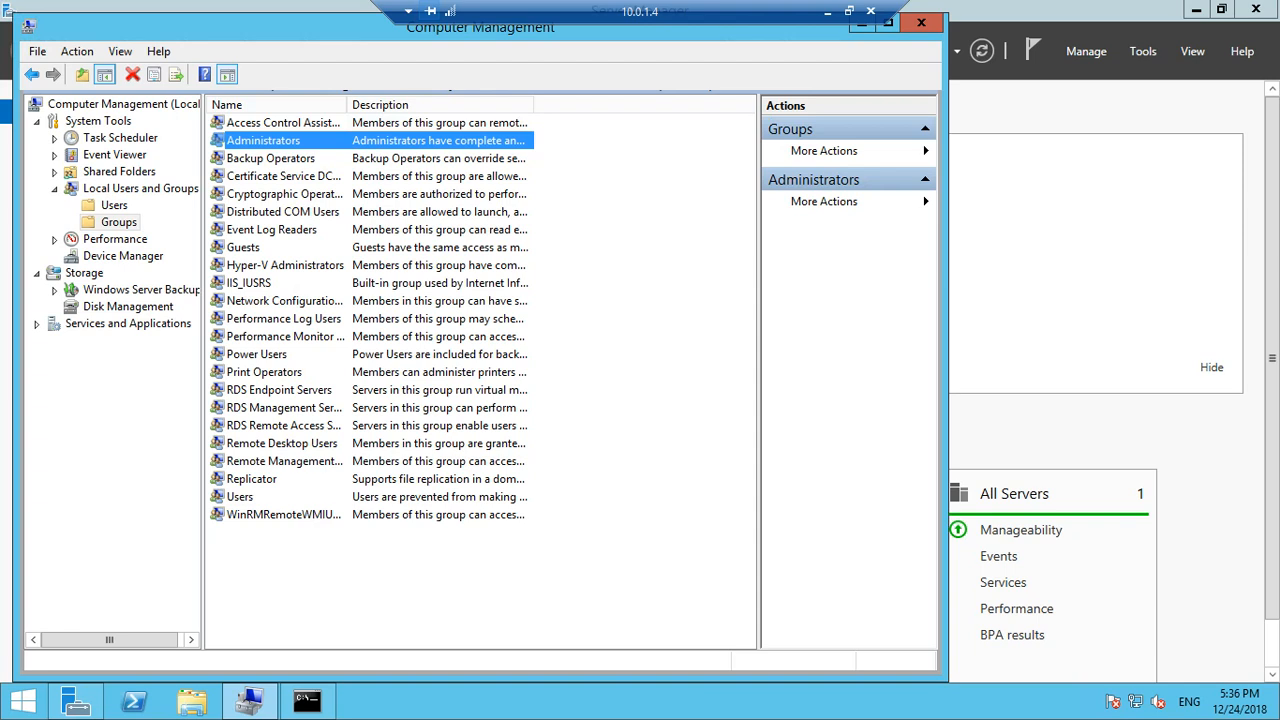
double_click(263, 140)
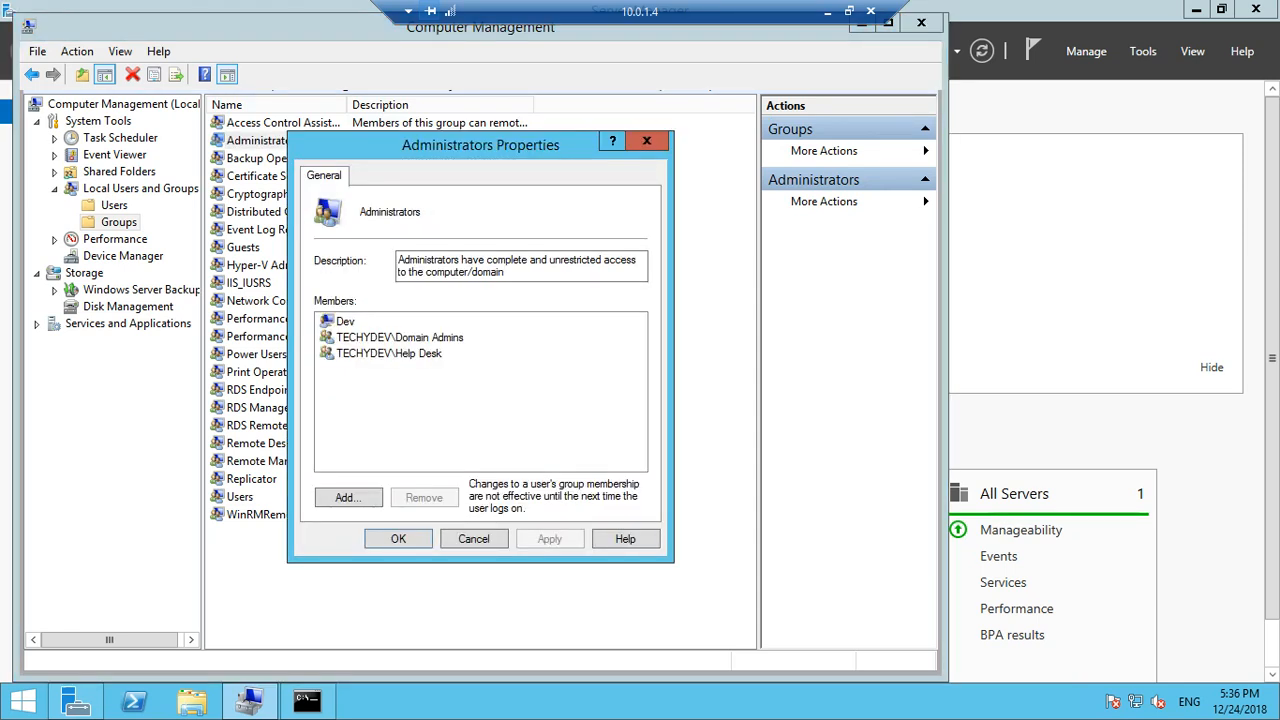
click(389, 353)
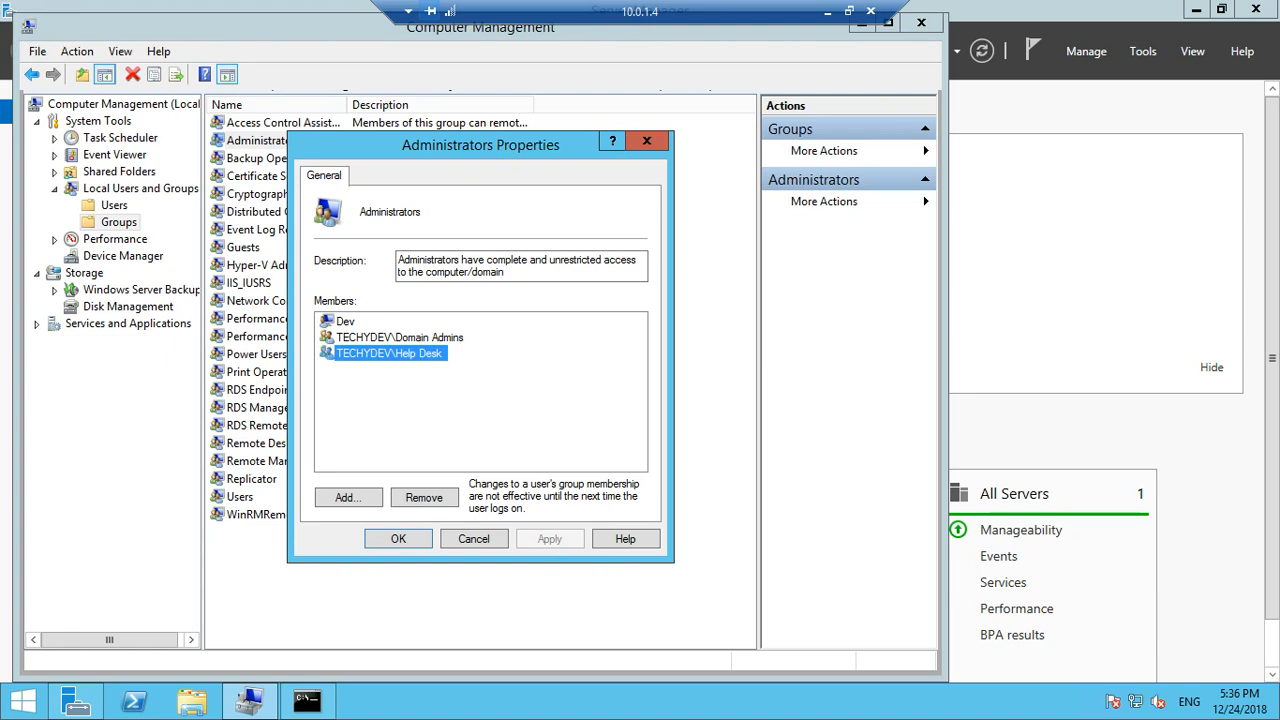